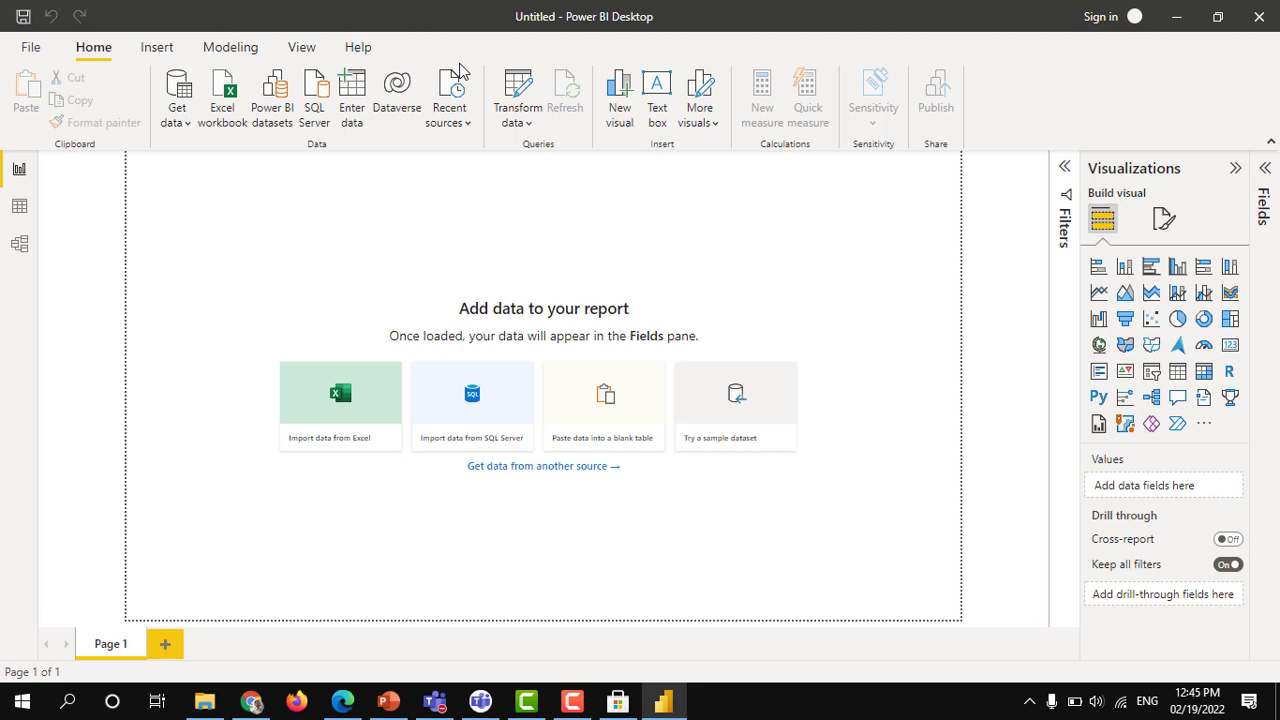
- Tour the Insert, Modeling, View and Help ribbons, then list Get data's common data sources
{"action": "left_click", "coordinate": [163, 52]}
{"action": "left_click", "coordinate": [226, 52]}
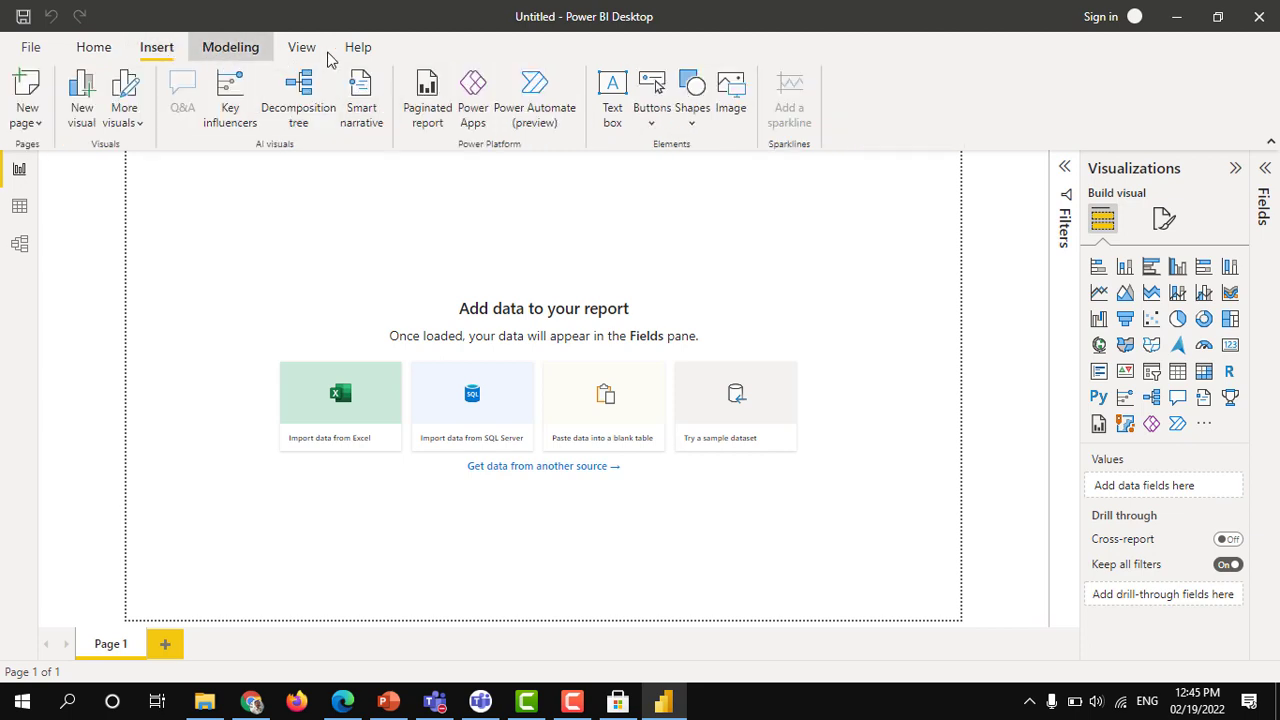
{"action": "left_click", "coordinate": [312, 50]}
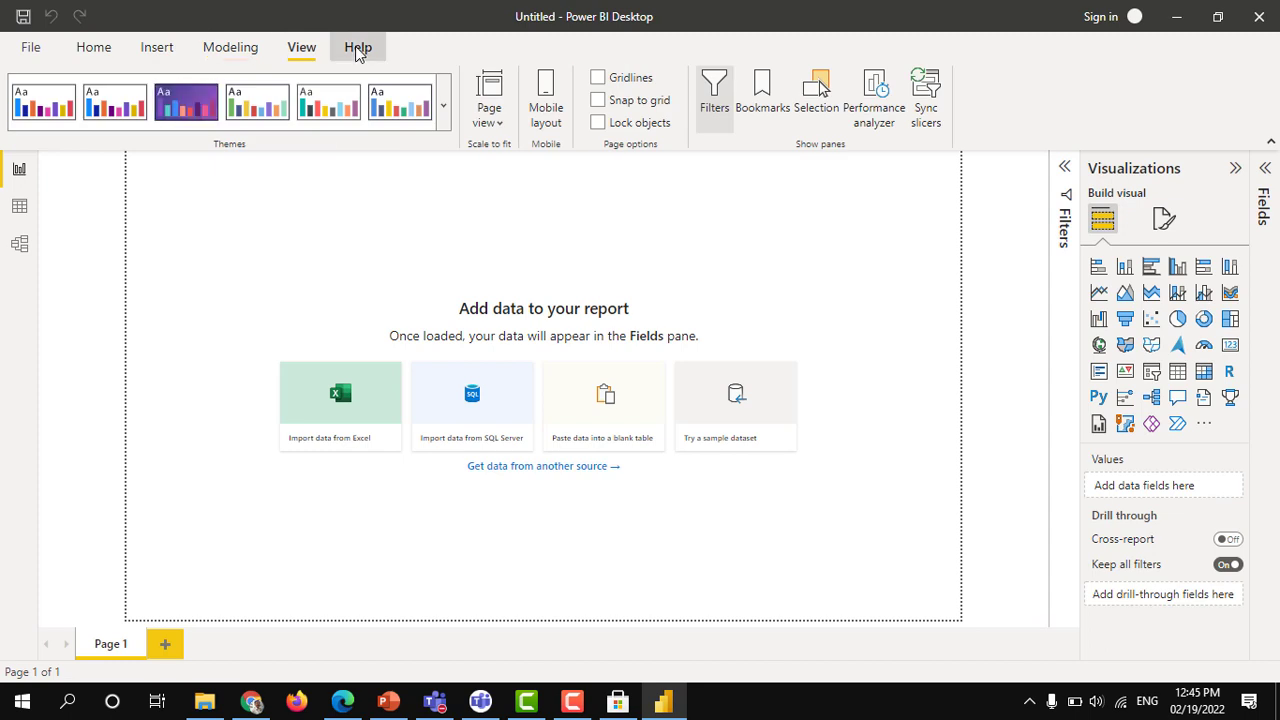
{"action": "left_click", "coordinate": [356, 47]}
{"action": "left_click", "coordinate": [90, 53]}
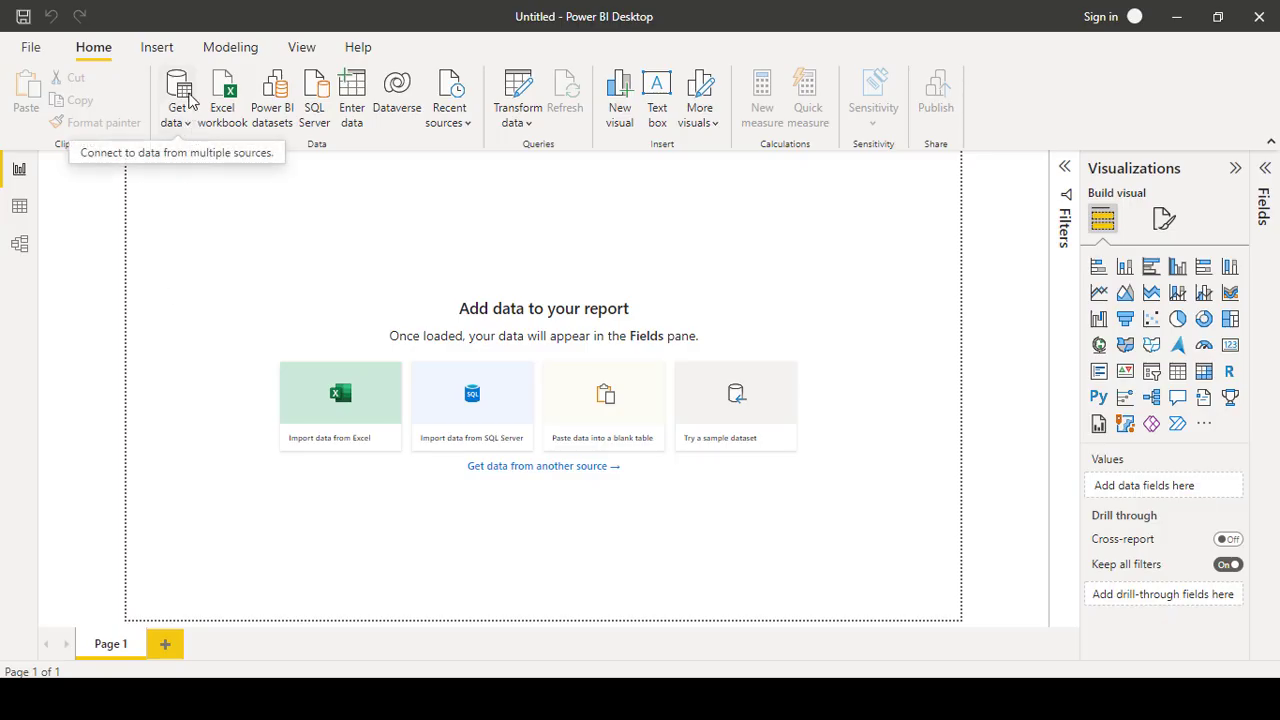
{"action": "left_click", "coordinate": [188, 124]}
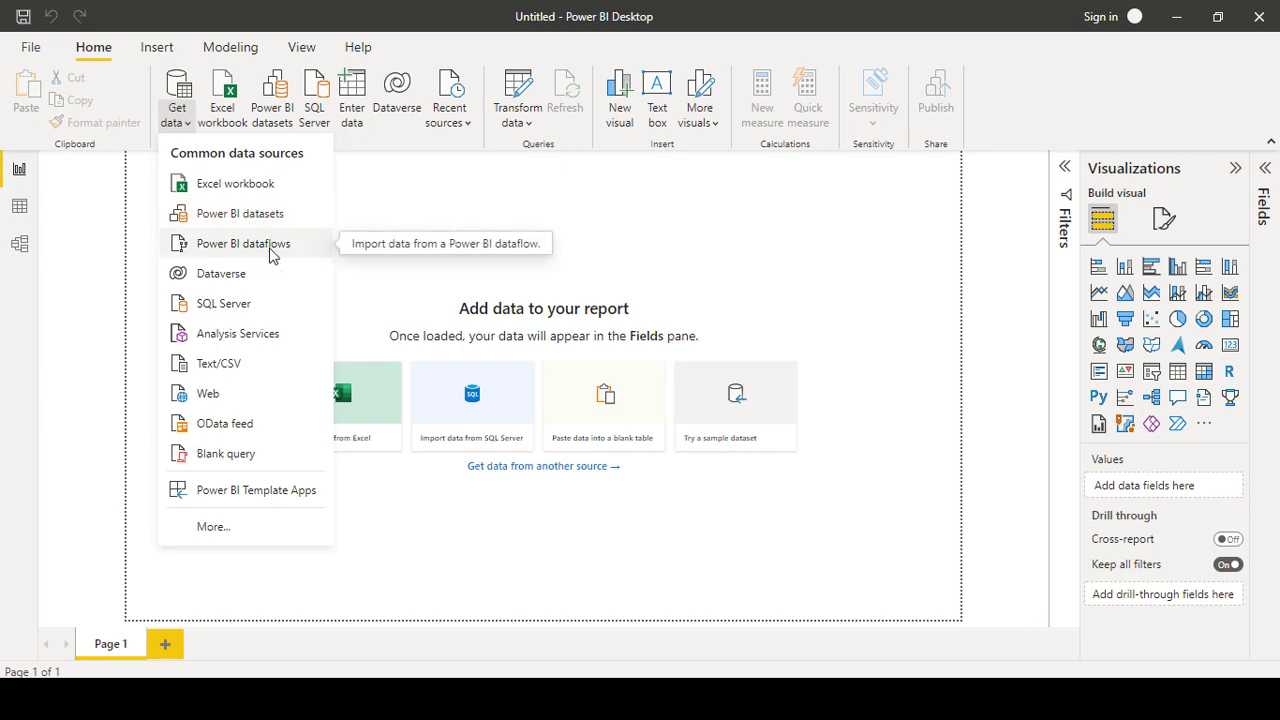
- Browse the File and Database connector categories in Get Data, then cancel without connecting
{"action": "left_click", "coordinate": [214, 527]}
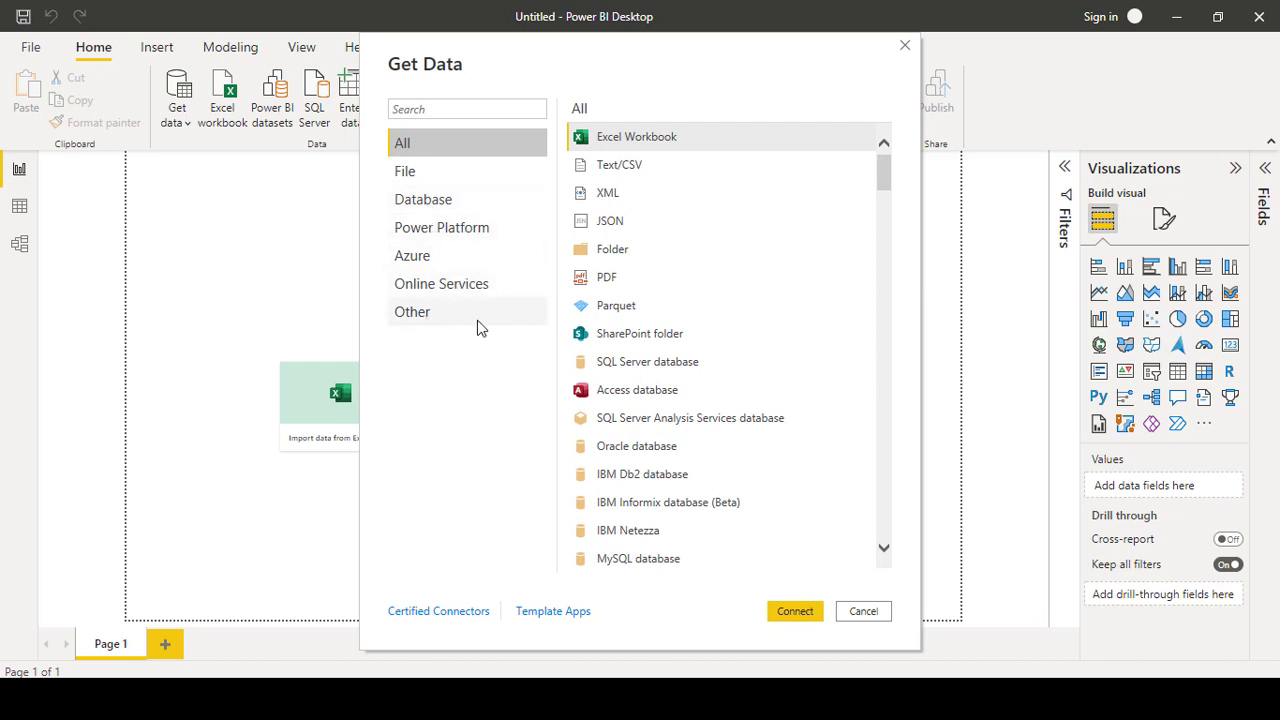
{"action": "left_click", "coordinate": [440, 178]}
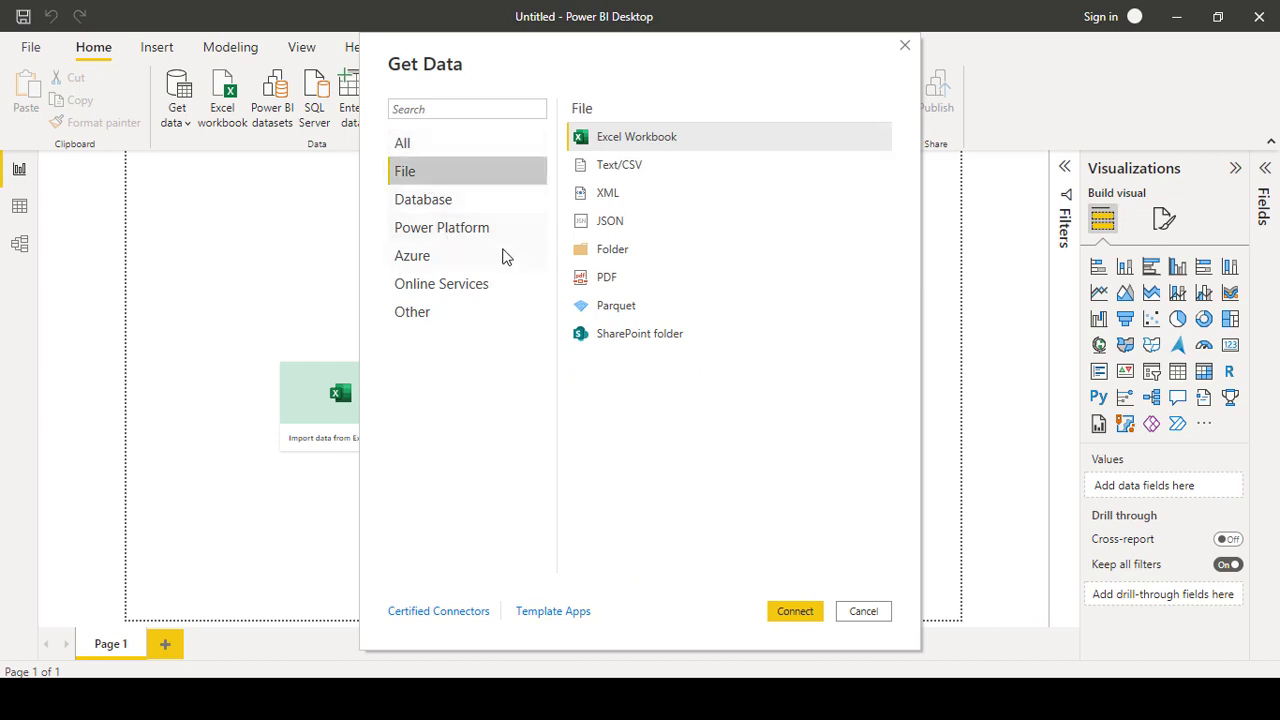
{"action": "left_click", "coordinate": [451, 205]}
{"action": "left_click", "coordinate": [447, 171]}
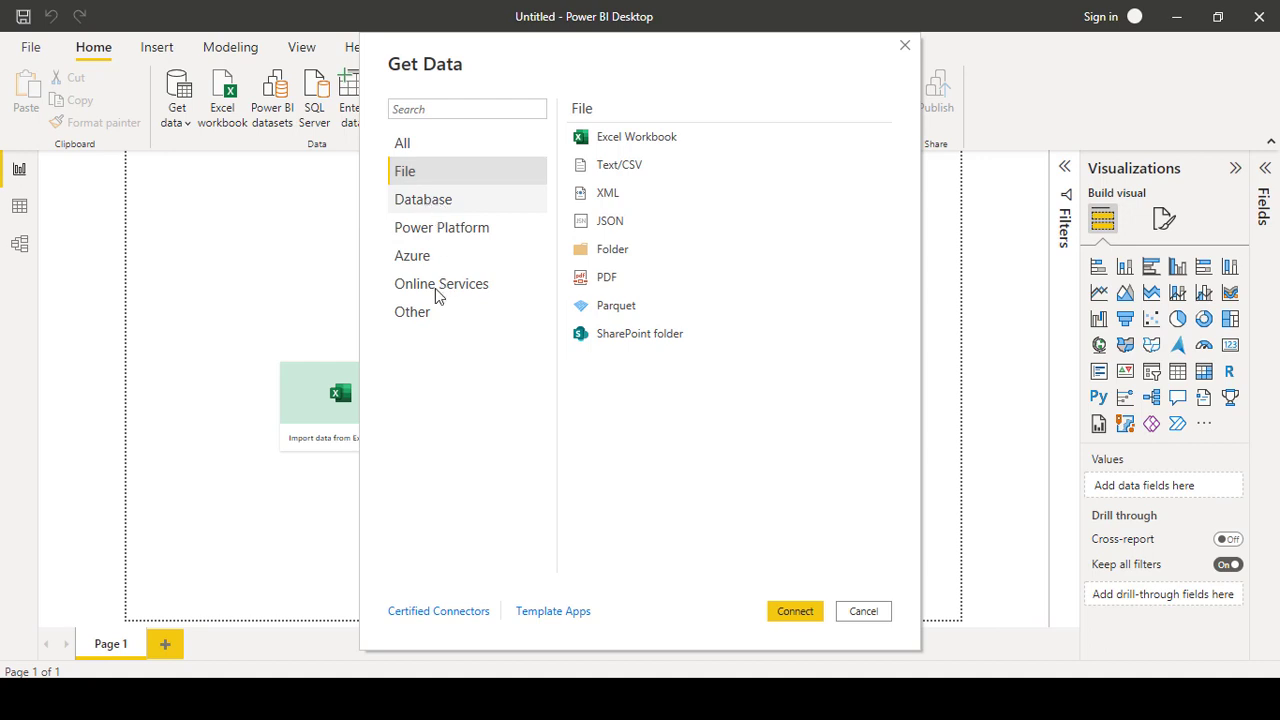
{"action": "key", "text": "Down"}
{"action": "left_click", "coordinate": [869, 615]}
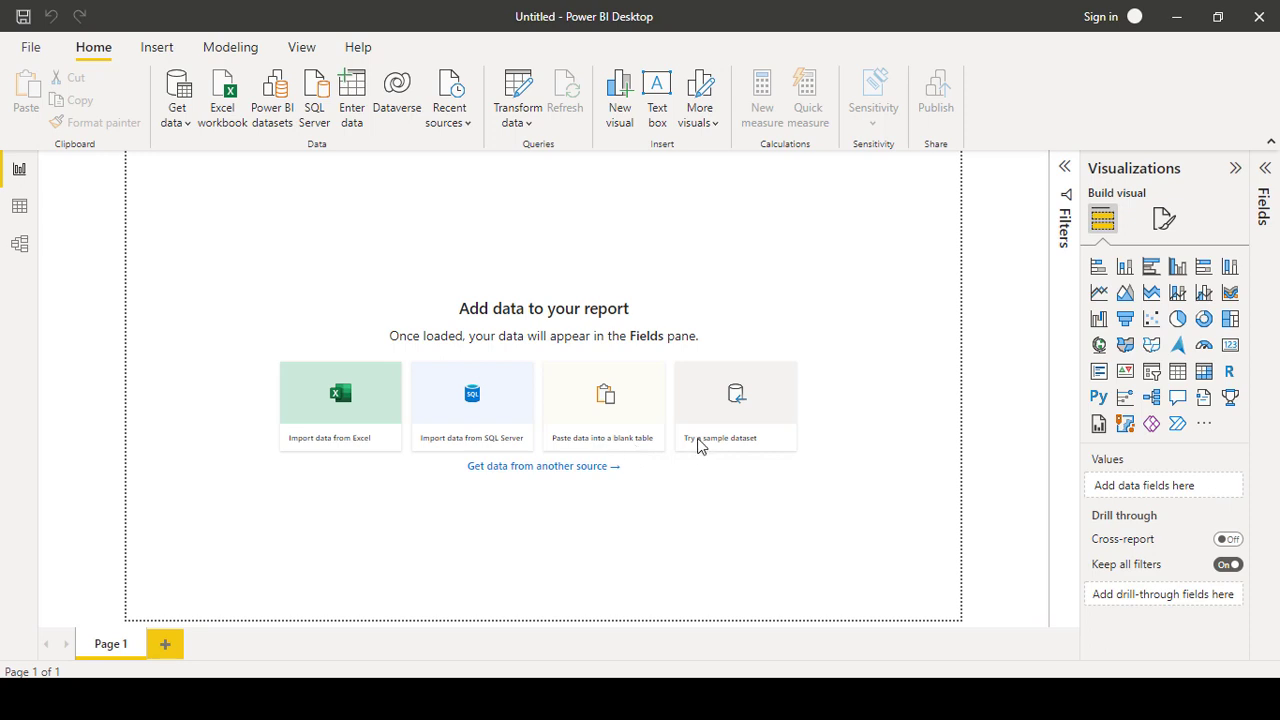
{"action": "left_click", "coordinate": [640, 400]}
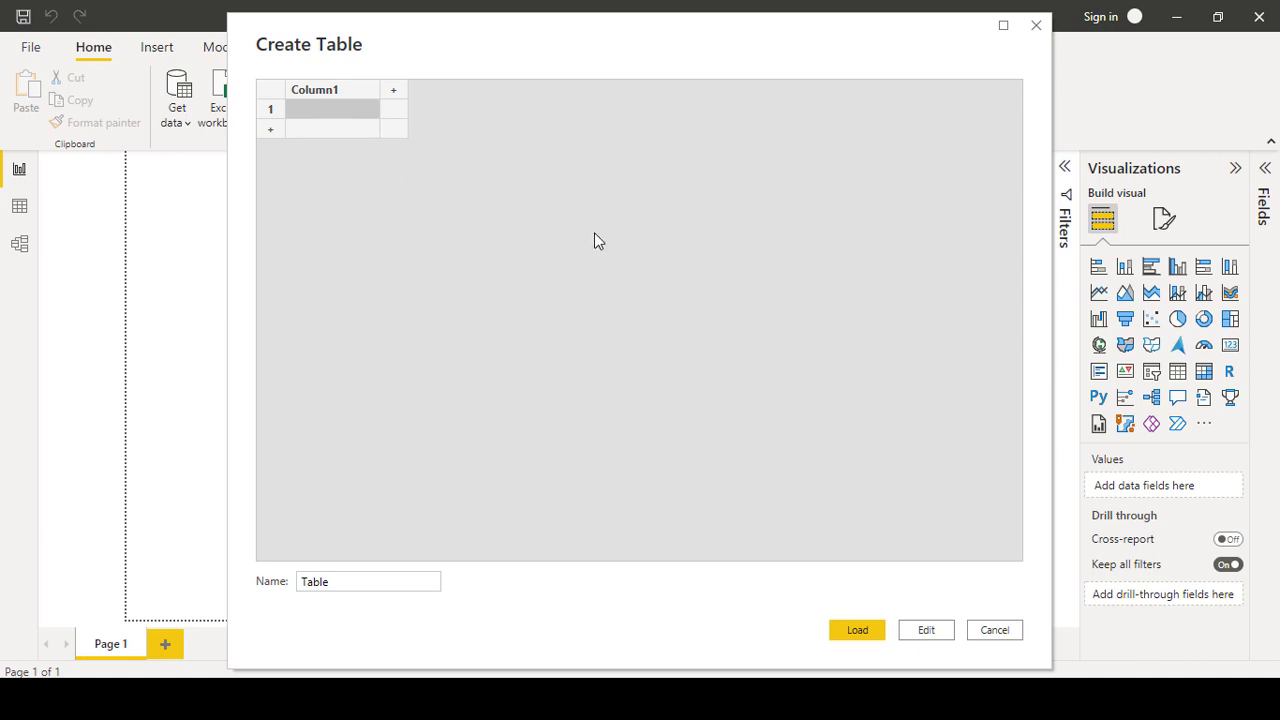
{"action": "left_click", "coordinate": [995, 630]}
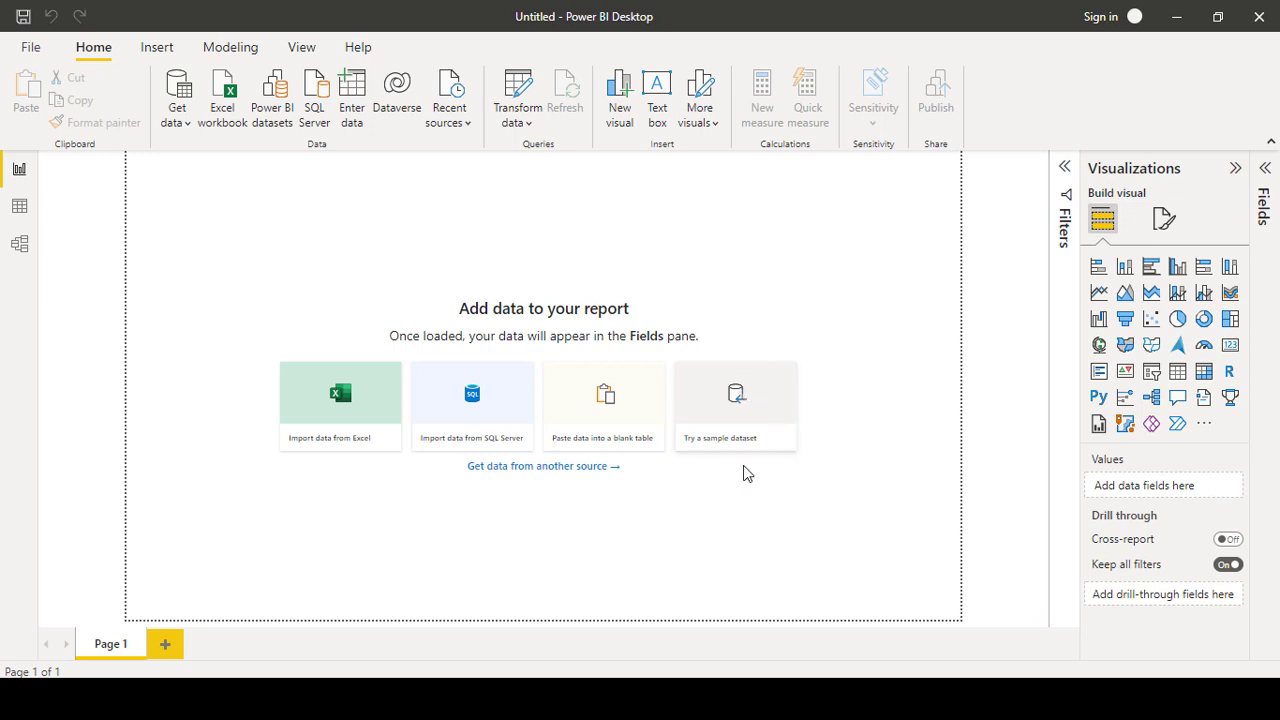
- Launch the online Excel-to-report tutorial from the sample dataset options
{"action": "left_click", "coordinate": [730, 443]}
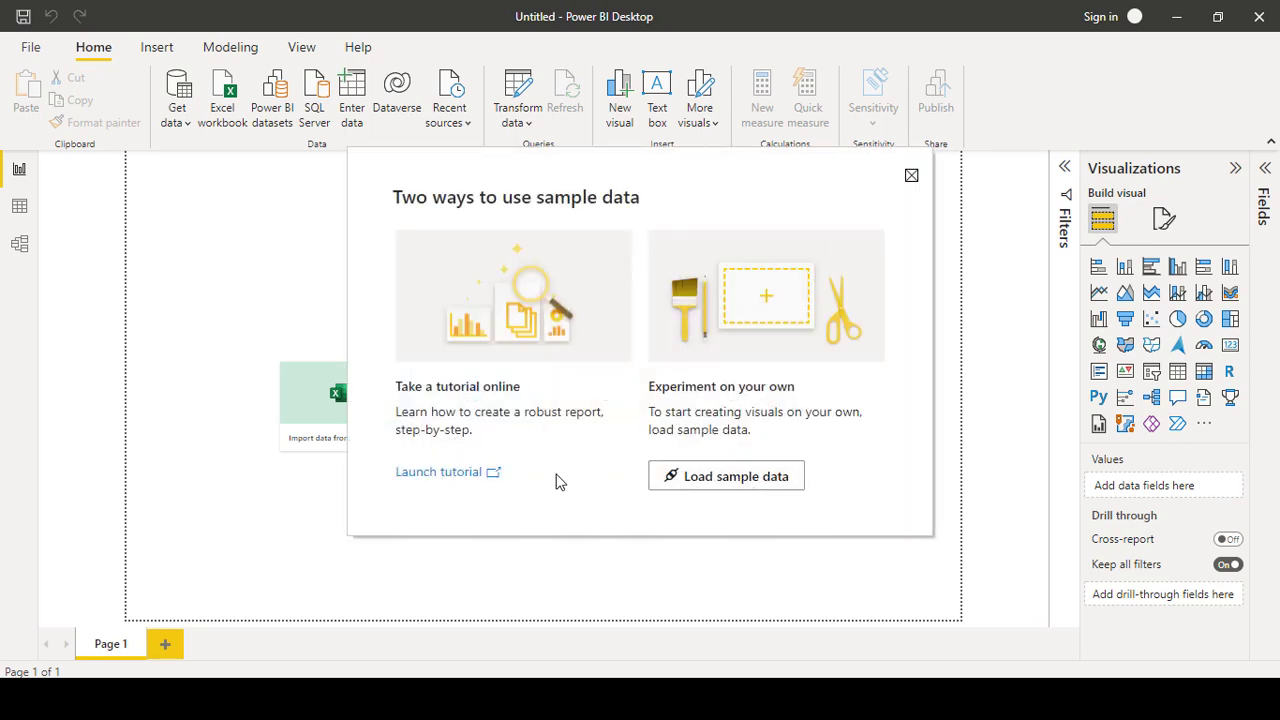
{"action": "left_click", "coordinate": [420, 480]}
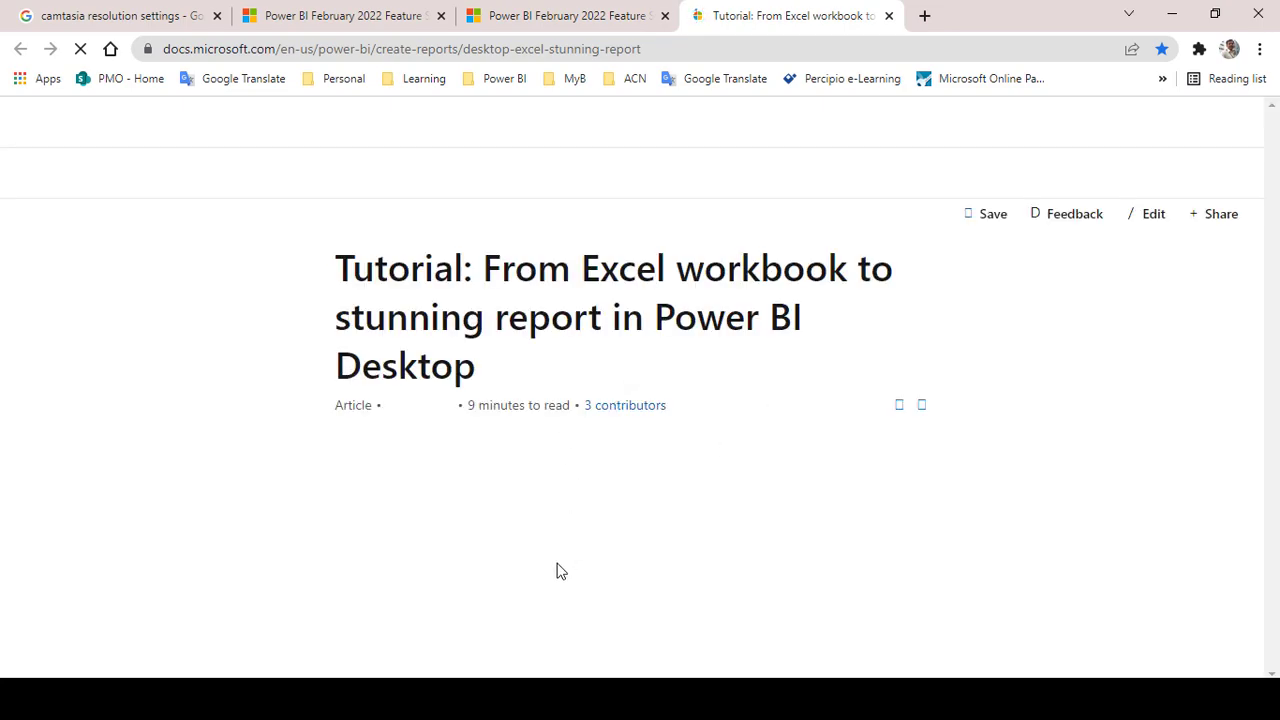
- Download the Financial sample Excel workbook from the tutorial and show it in its folder
{"action": "scroll", "coordinate": [560, 505], "scroll_direction": "down", "scroll_amount": 10}
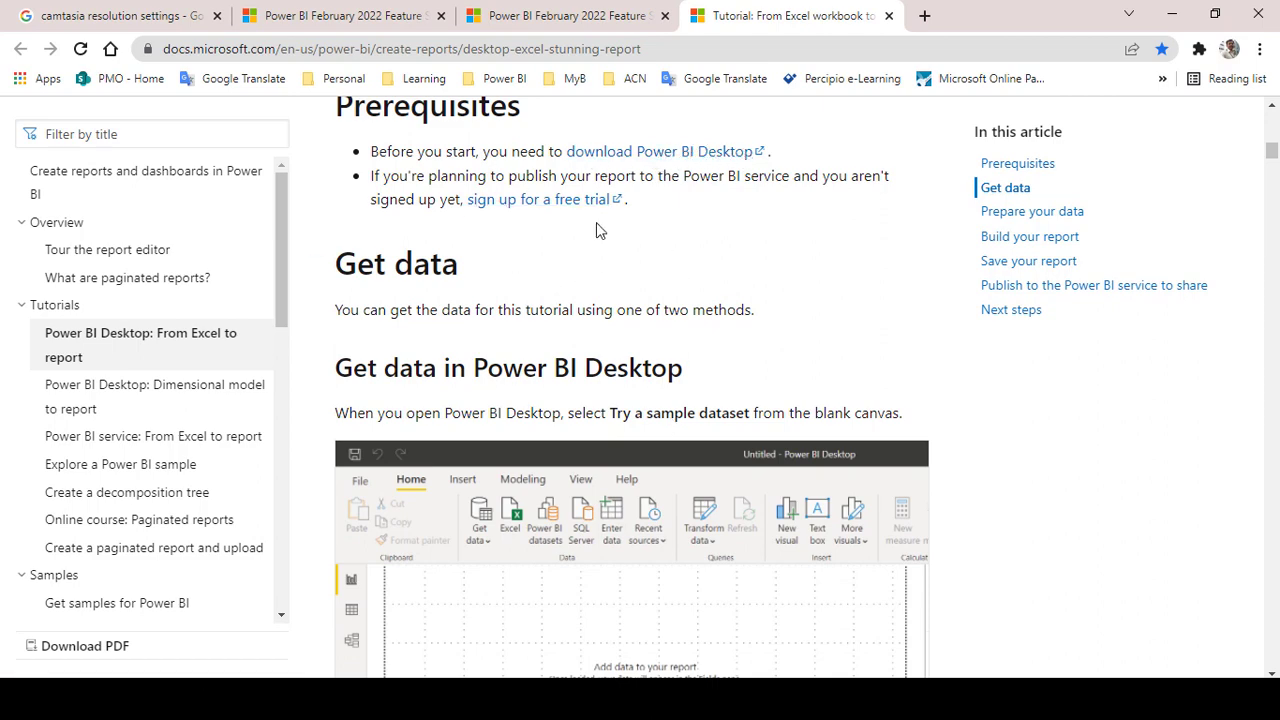
{"action": "scroll", "coordinate": [596, 222], "scroll_direction": "down", "scroll_amount": 5}
{"action": "scroll", "coordinate": [596, 222], "scroll_direction": "down", "scroll_amount": 5}
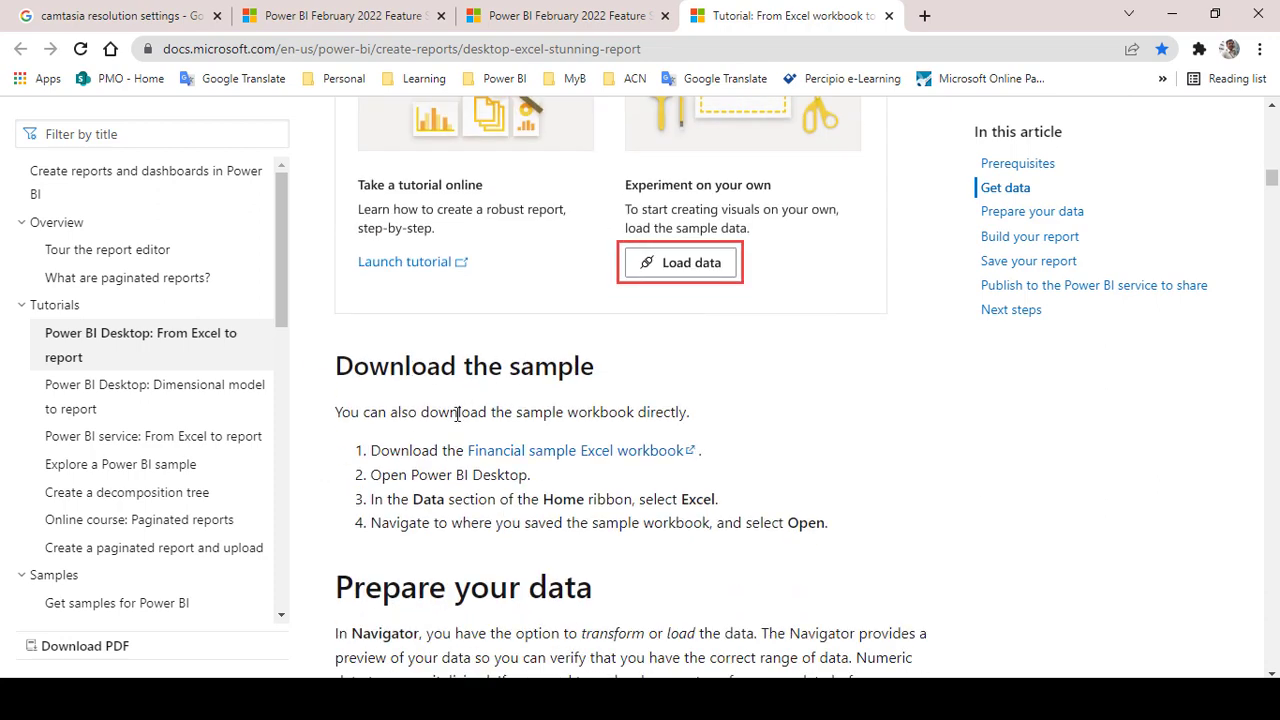
{"action": "left_click", "coordinate": [575, 455]}
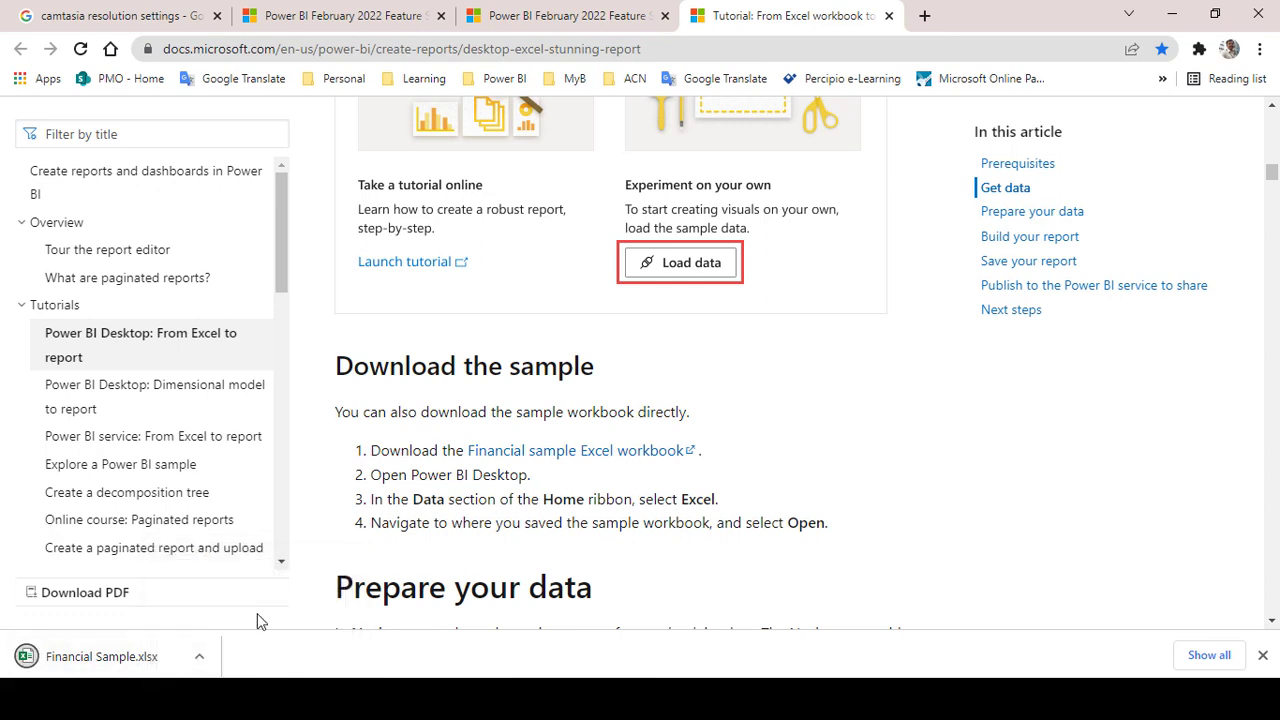
{"action": "left_click", "coordinate": [198, 662]}
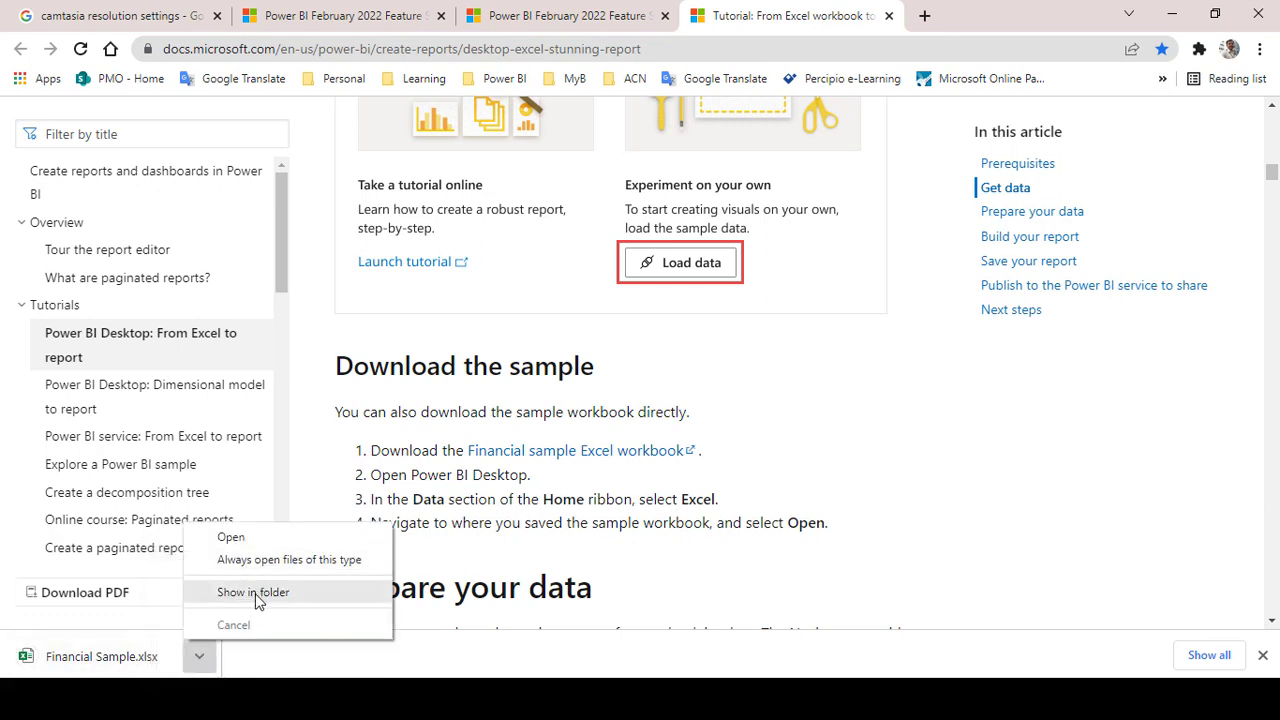
{"action": "left_click", "coordinate": [253, 594]}
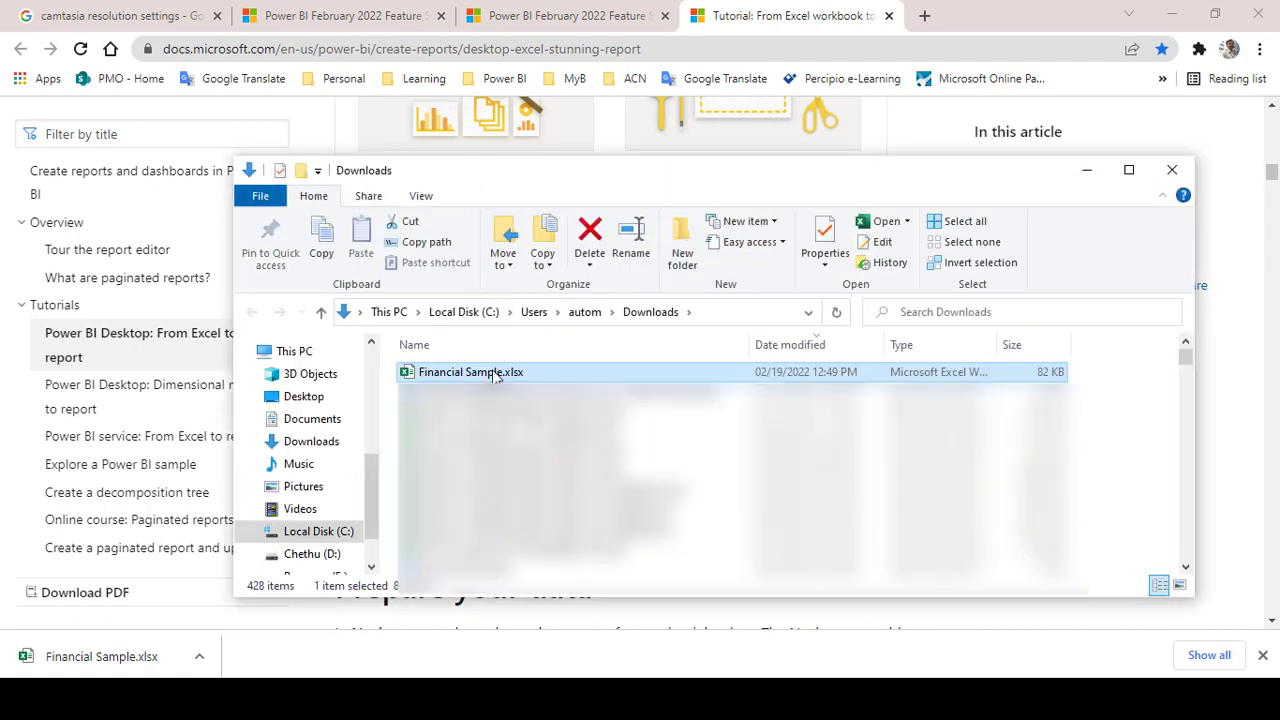
- Open Financial Sample.xlsx from the Downloads folder in Excel
{"action": "double_click", "coordinate": [493, 374]}
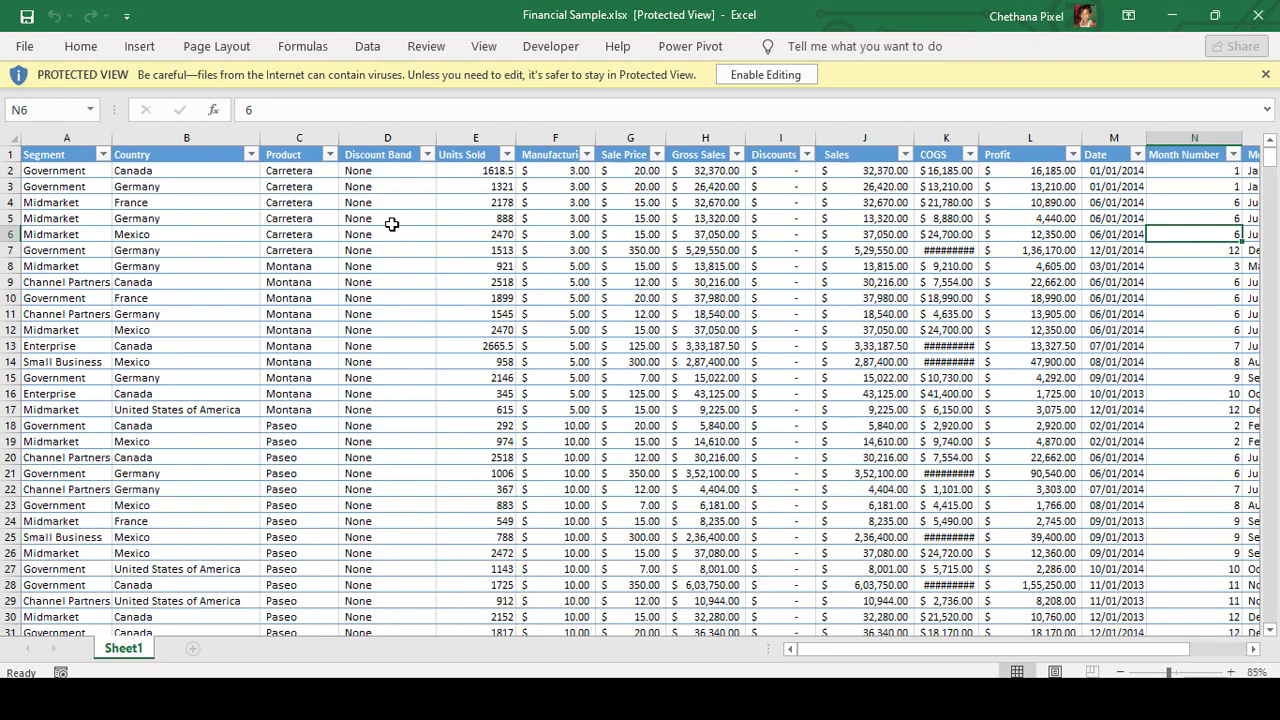
- Enable editing in Financial Sample, step through its header columns from Country, then close Excel
{"action": "left_click", "coordinate": [735, 78]}
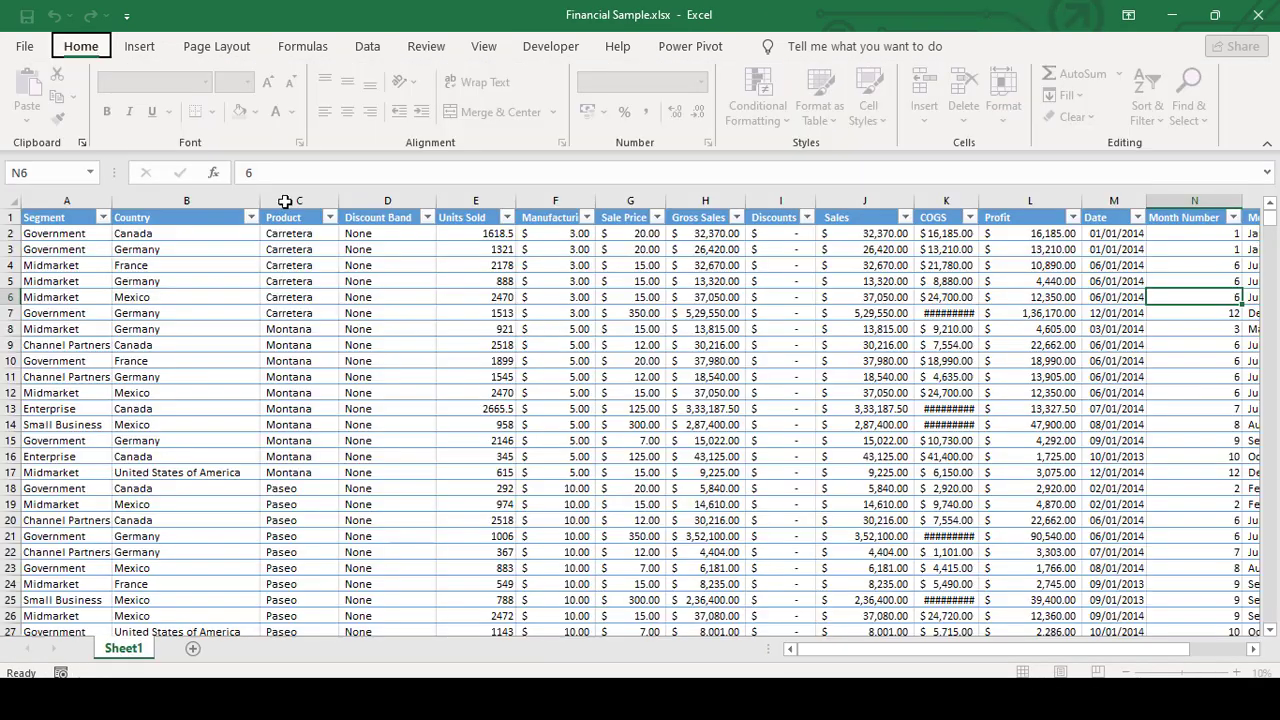
{"action": "left_click", "coordinate": [140, 219]}
{"action": "key", "text": "Tab"}
{"action": "key", "text": "Tab"}
{"action": "key", "text": "Tab"}
{"action": "key", "text": "Tab"}
{"action": "key", "text": "Tab"}
{"action": "key", "text": "Tab"}
{"action": "key", "text": "Tab"}
{"action": "key", "text": "Tab"}
{"action": "key", "text": "Tab"}
{"action": "key", "text": "Tab"}
{"action": "key", "text": "Tab"}
{"action": "key", "text": "Tab"}
{"action": "key", "text": "Tab"}
{"action": "key", "text": "Tab"}
{"action": "key", "text": "Tab"}
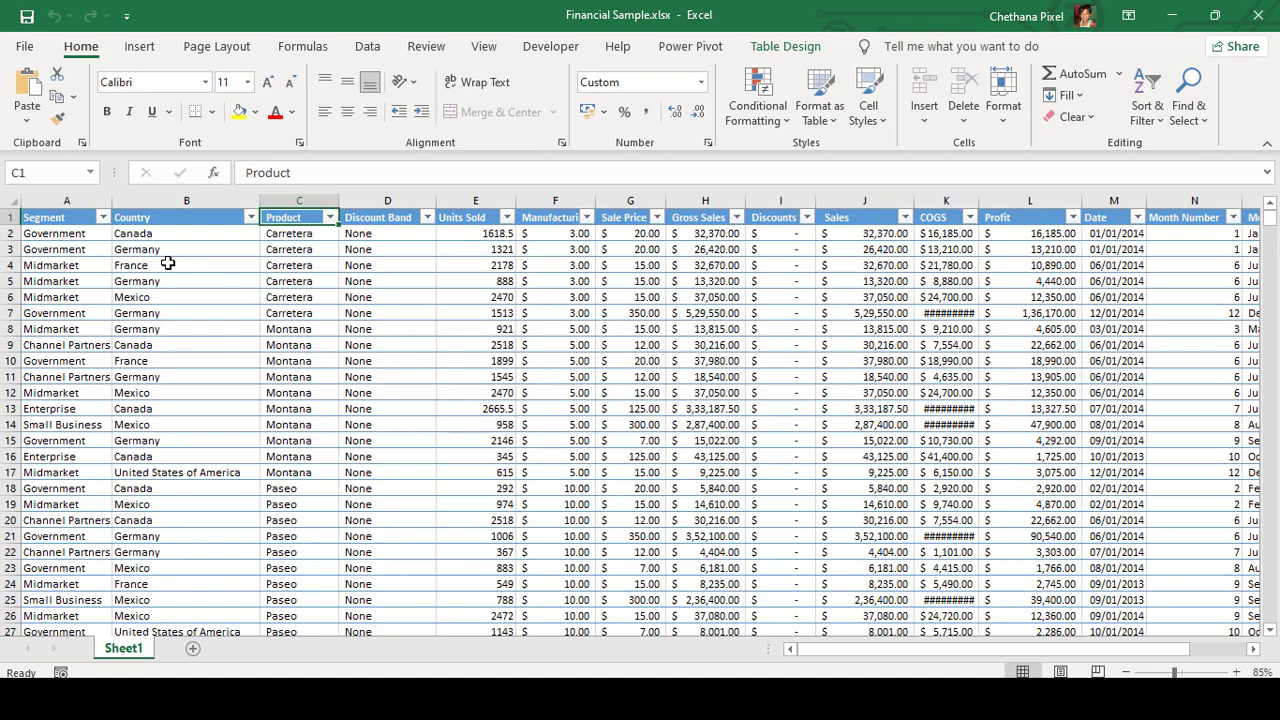
{"action": "right_click", "coordinate": [228, 26]}
{"action": "left_click", "coordinate": [252, 142]}
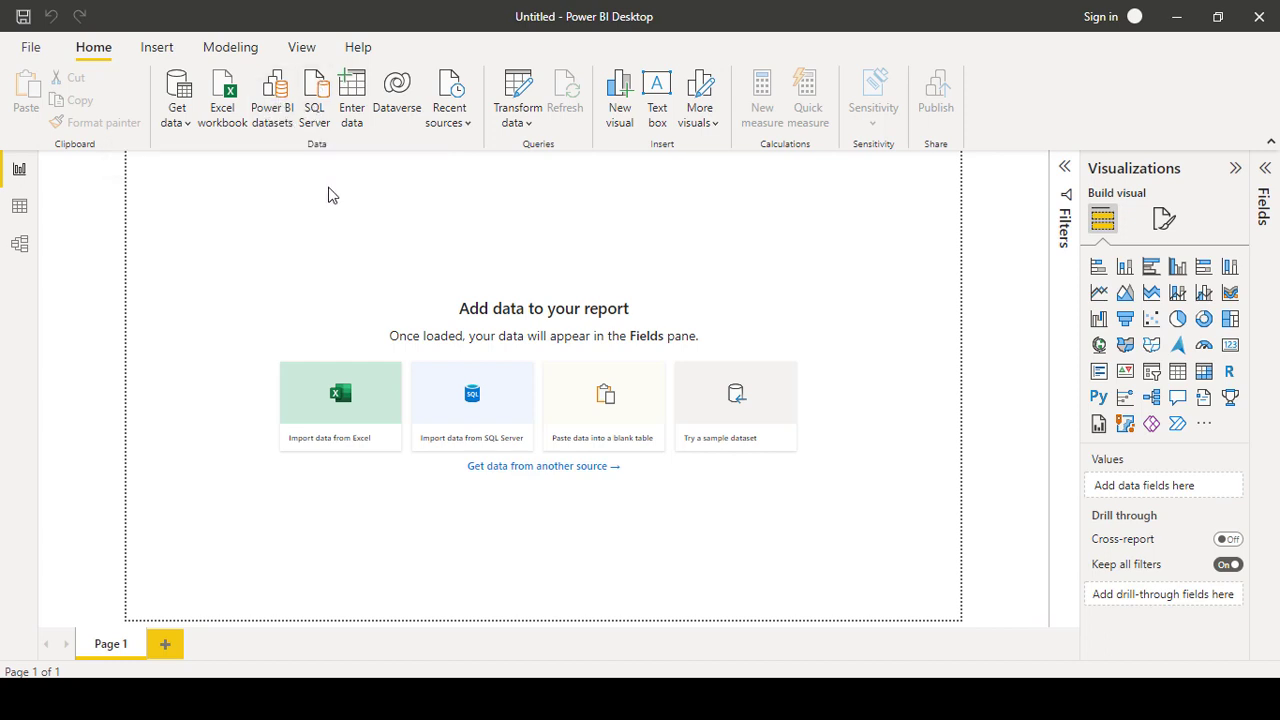
{"action": "left_click", "coordinate": [354, 88]}
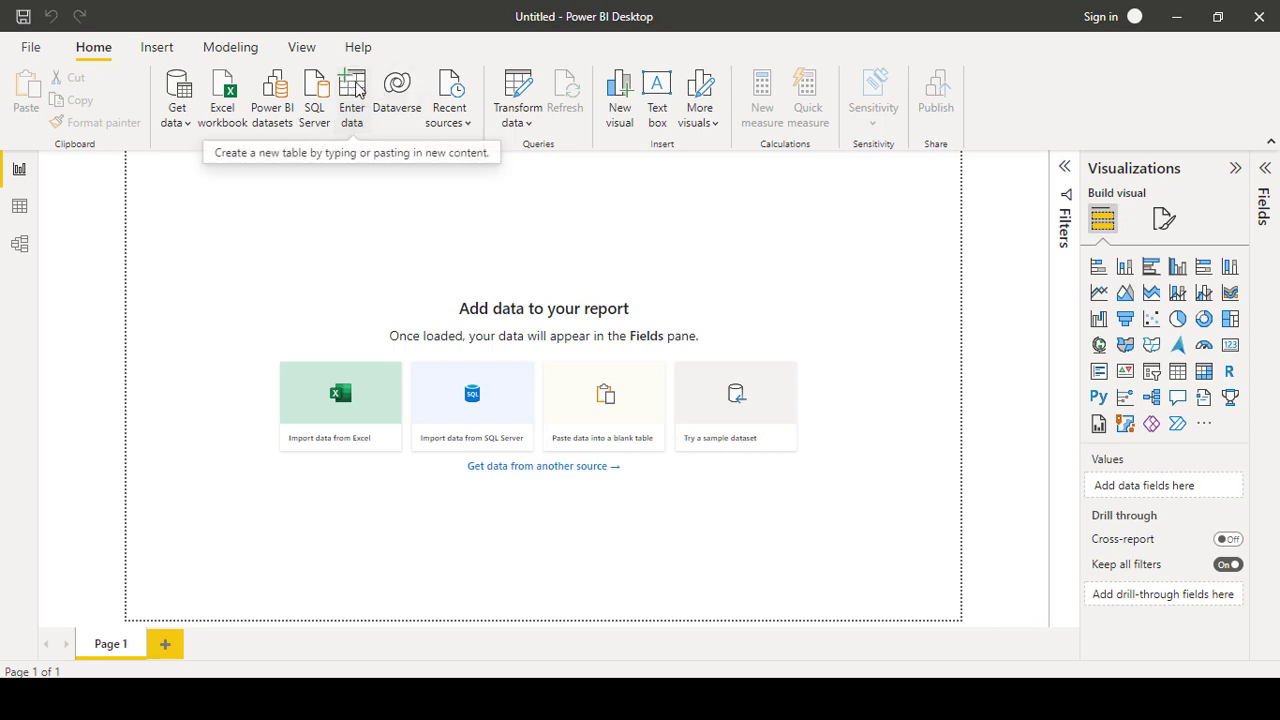
{"action": "left_click", "coordinate": [461, 123]}
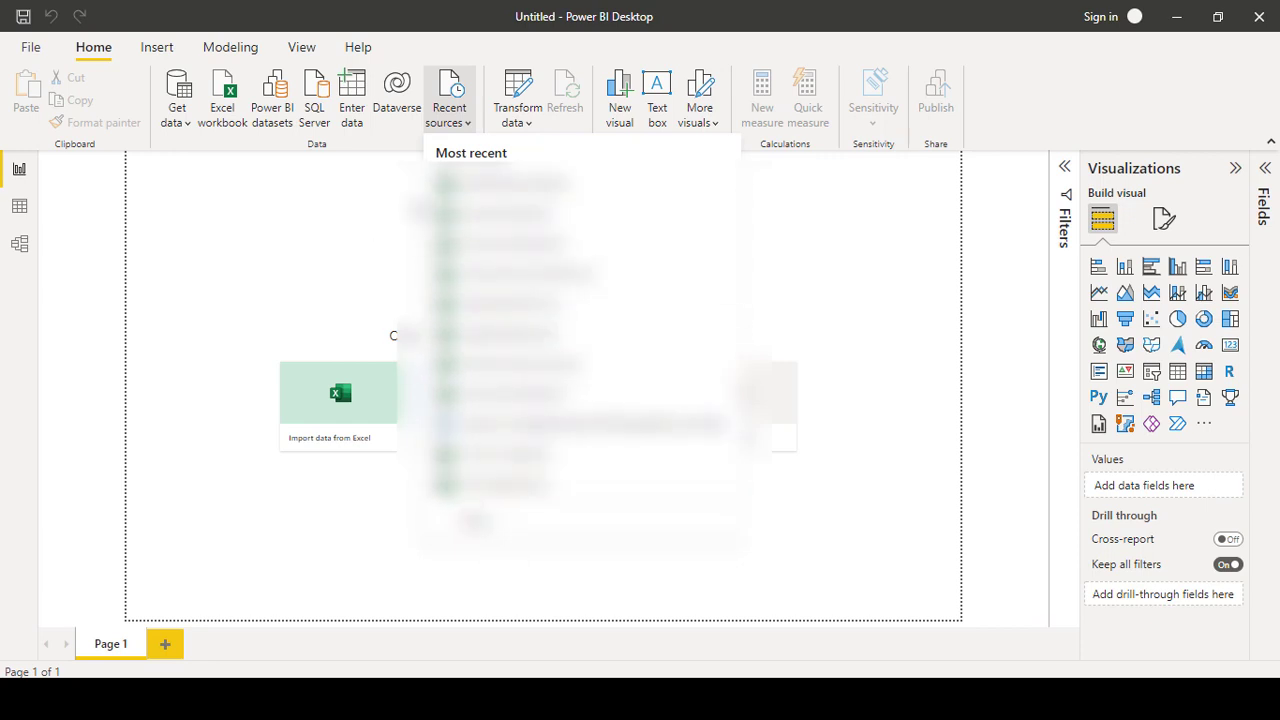
{"action": "left_click", "coordinate": [420, 203]}
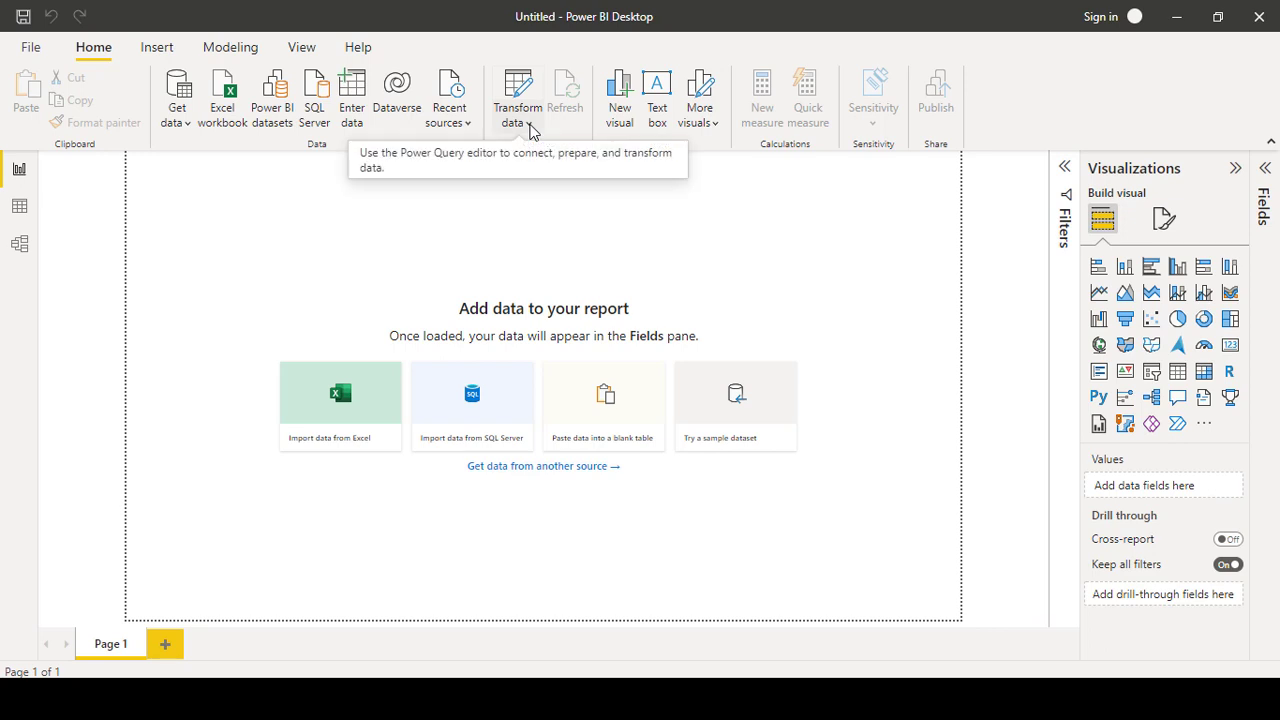
{"action": "left_click", "coordinate": [530, 124]}
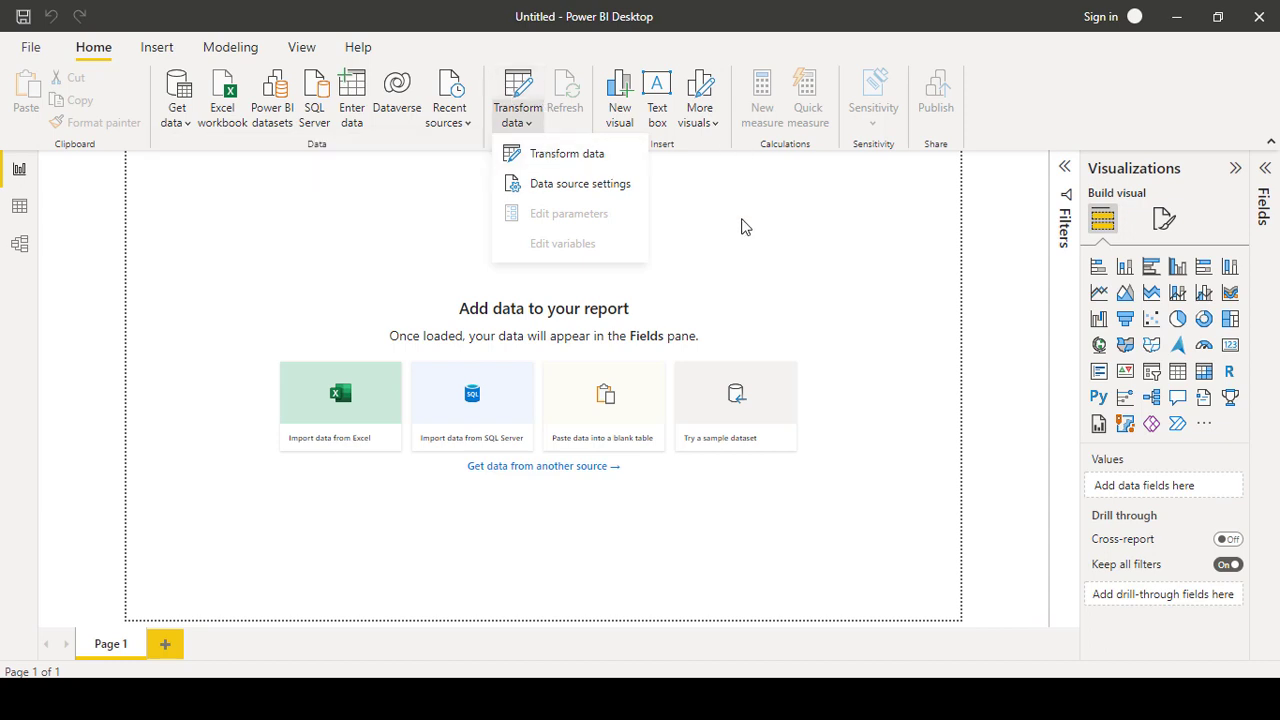
{"action": "left_click", "coordinate": [289, 283]}
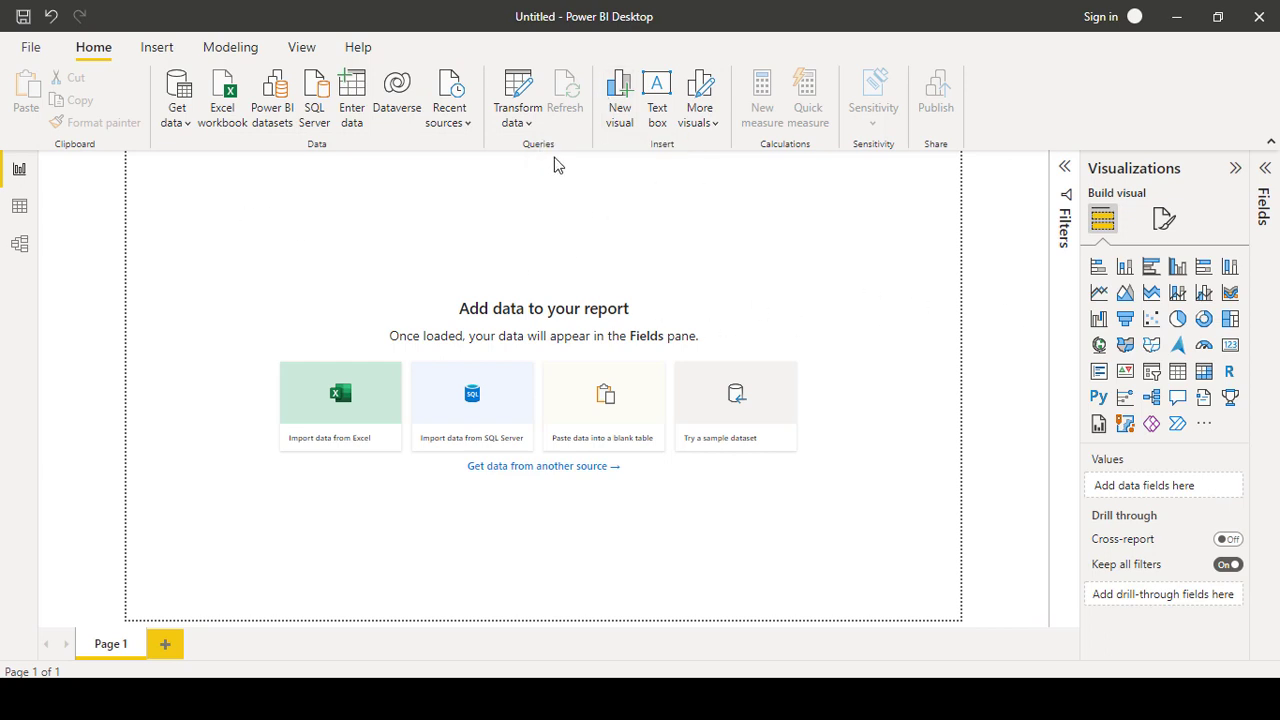
- Add an empty clustered column chart to Page 1 and drag it larger
{"action": "left_click", "coordinate": [622, 100]}
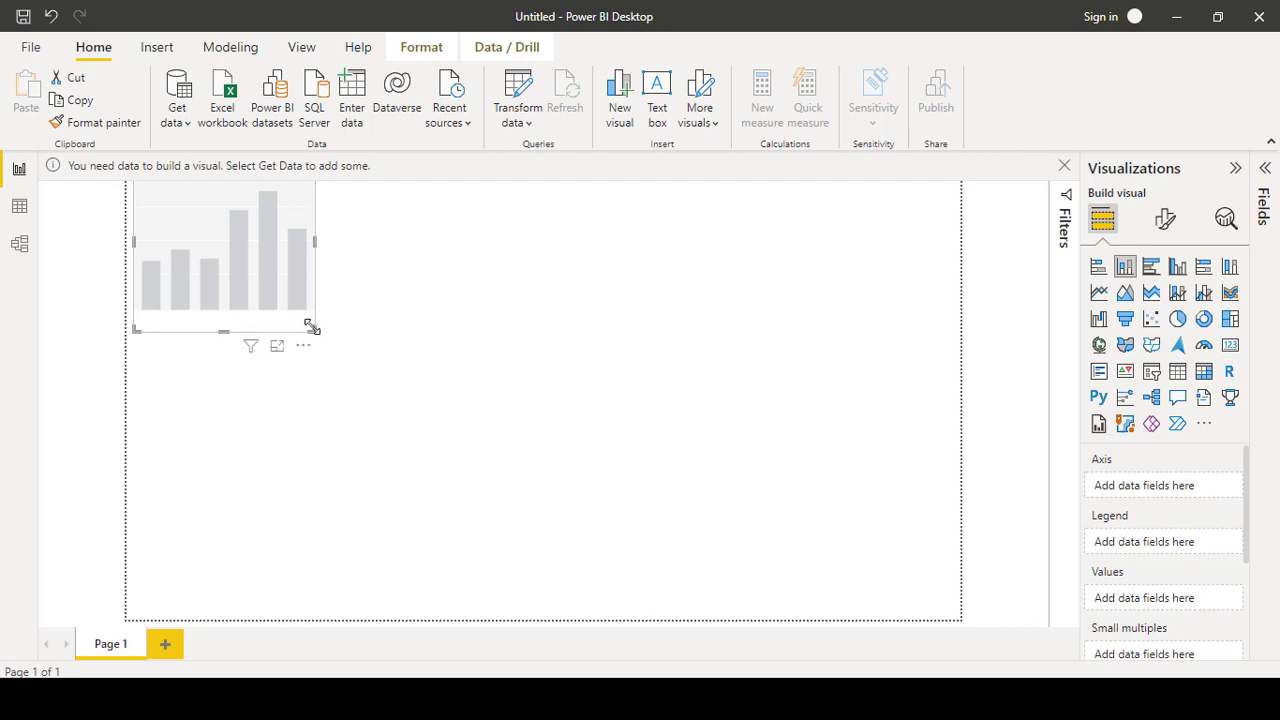
{"action": "left_click_drag", "start_coordinate": [310, 326], "coordinate": [409, 430]}
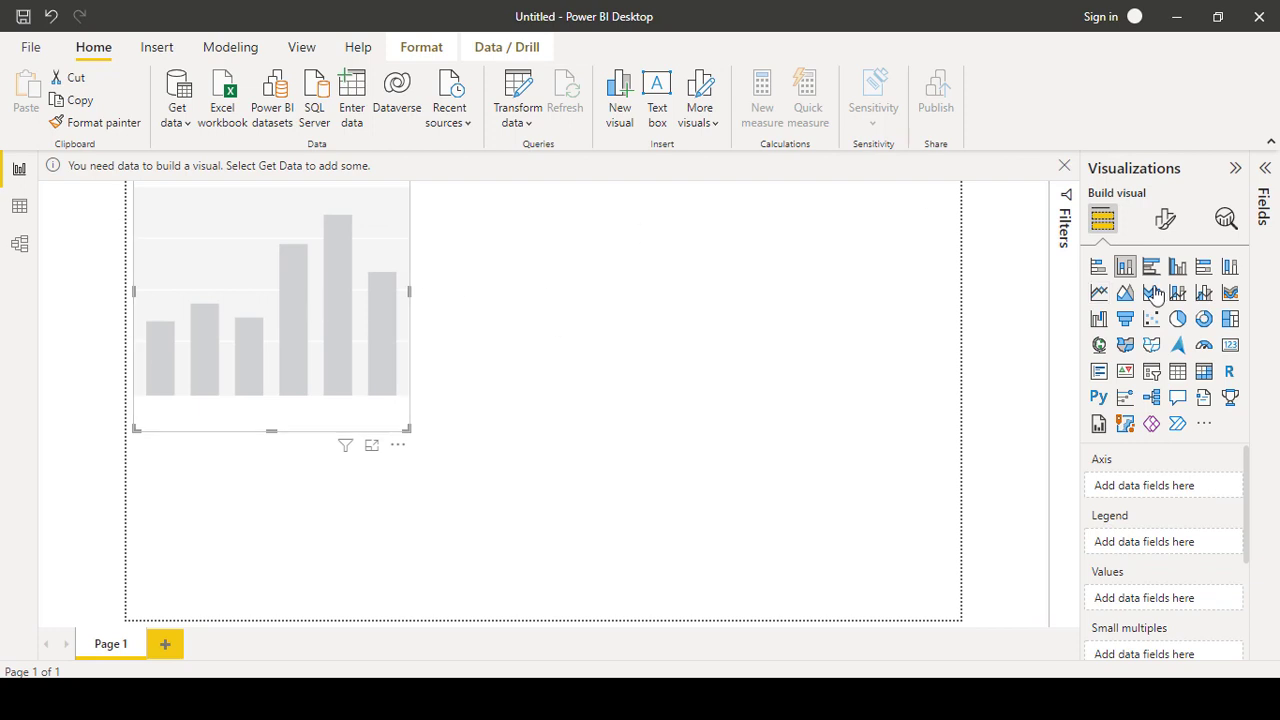
- Switch the empty visual from line chart to funnel, ending on a pie chart
{"action": "left_click", "coordinate": [1099, 293]}
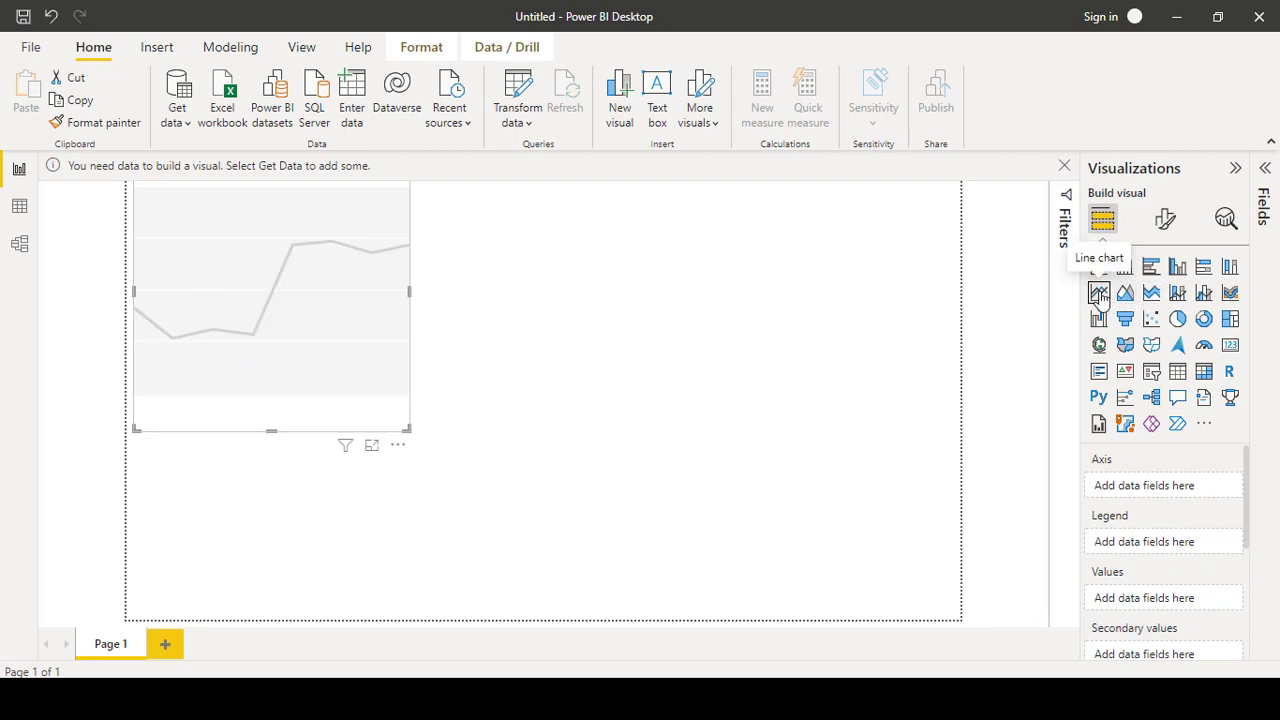
{"action": "left_click", "coordinate": [1125, 320]}
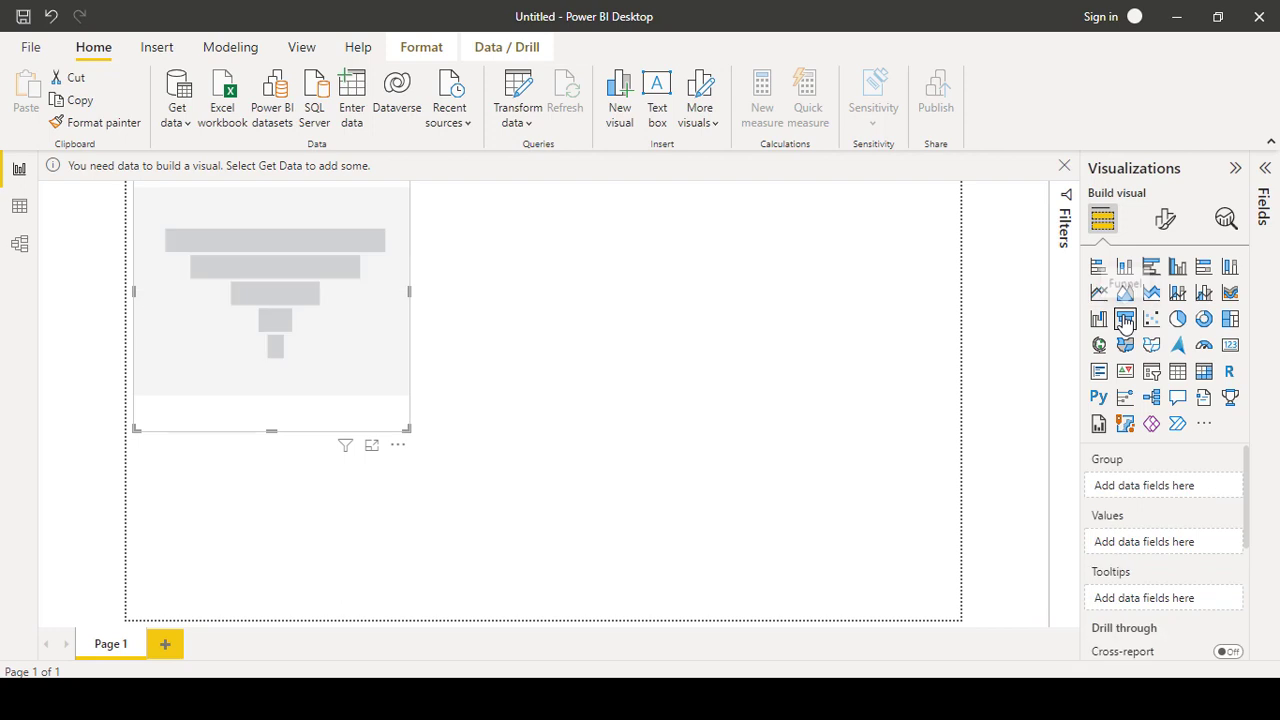
{"action": "left_click", "coordinate": [1180, 320]}
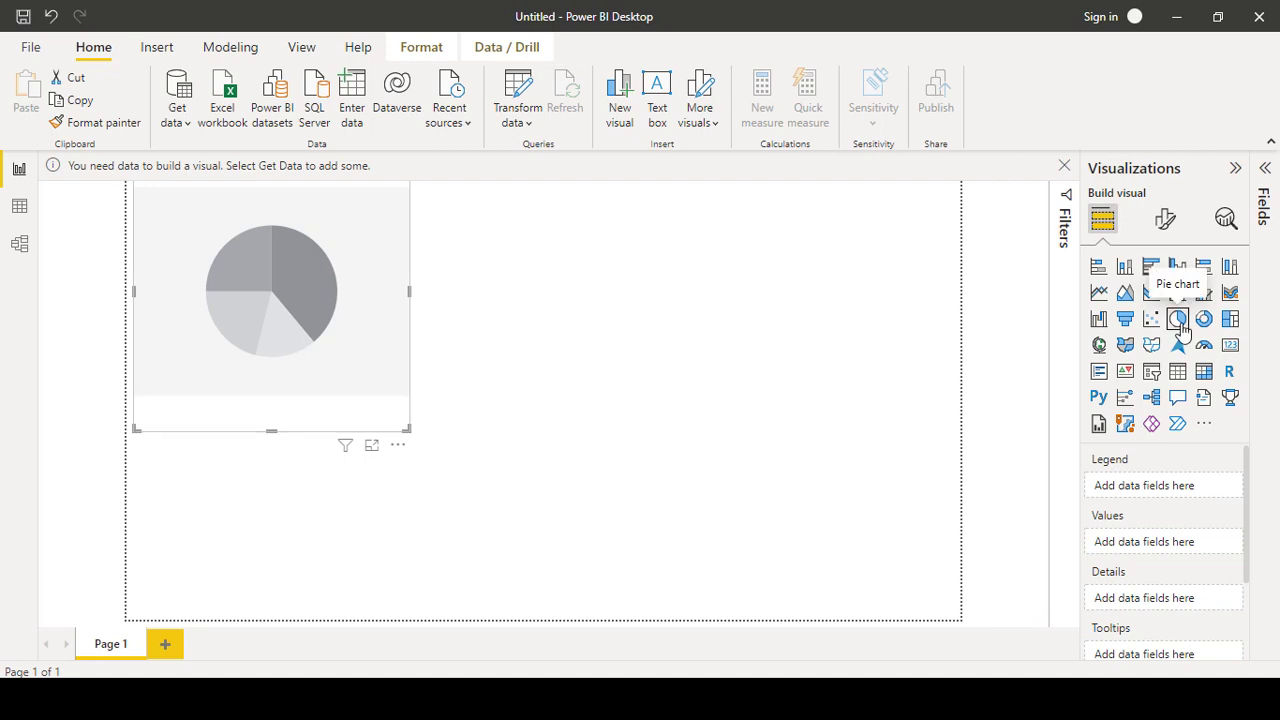
- Delete the pie chart and place an empty text box on Page 1
{"action": "key", "text": "Delete"}
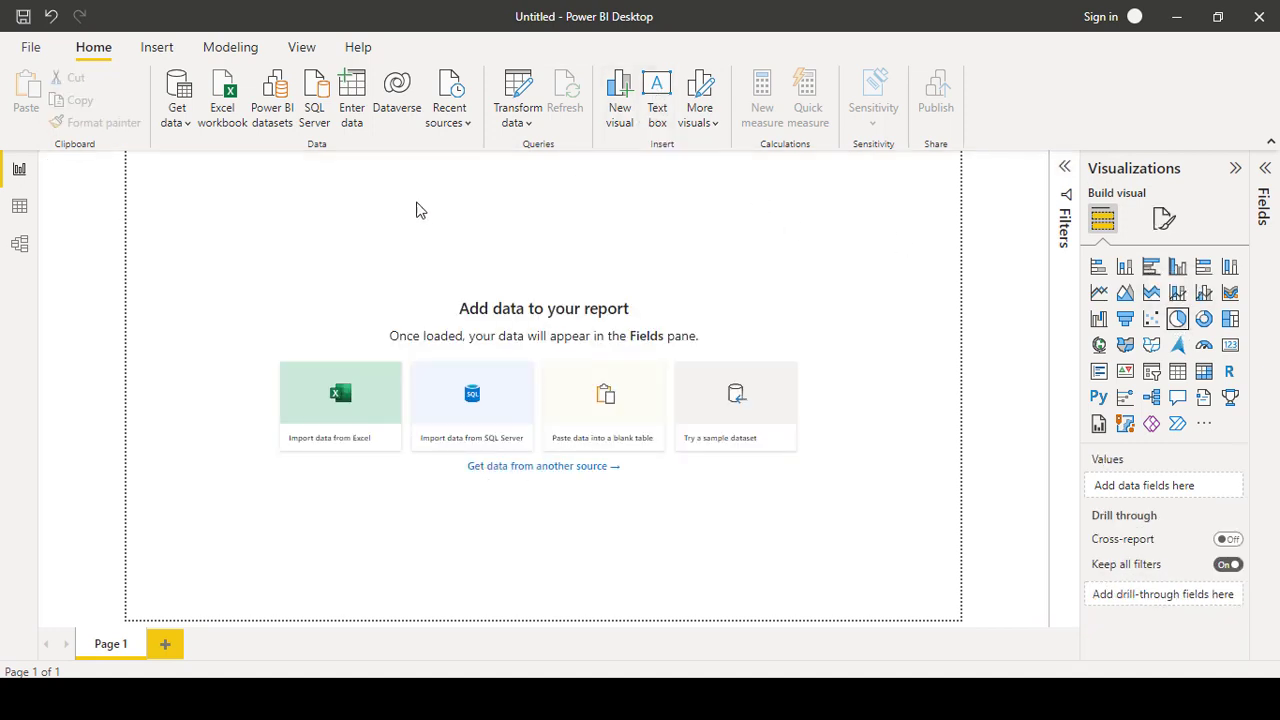
{"action": "left_click", "coordinate": [648, 92]}
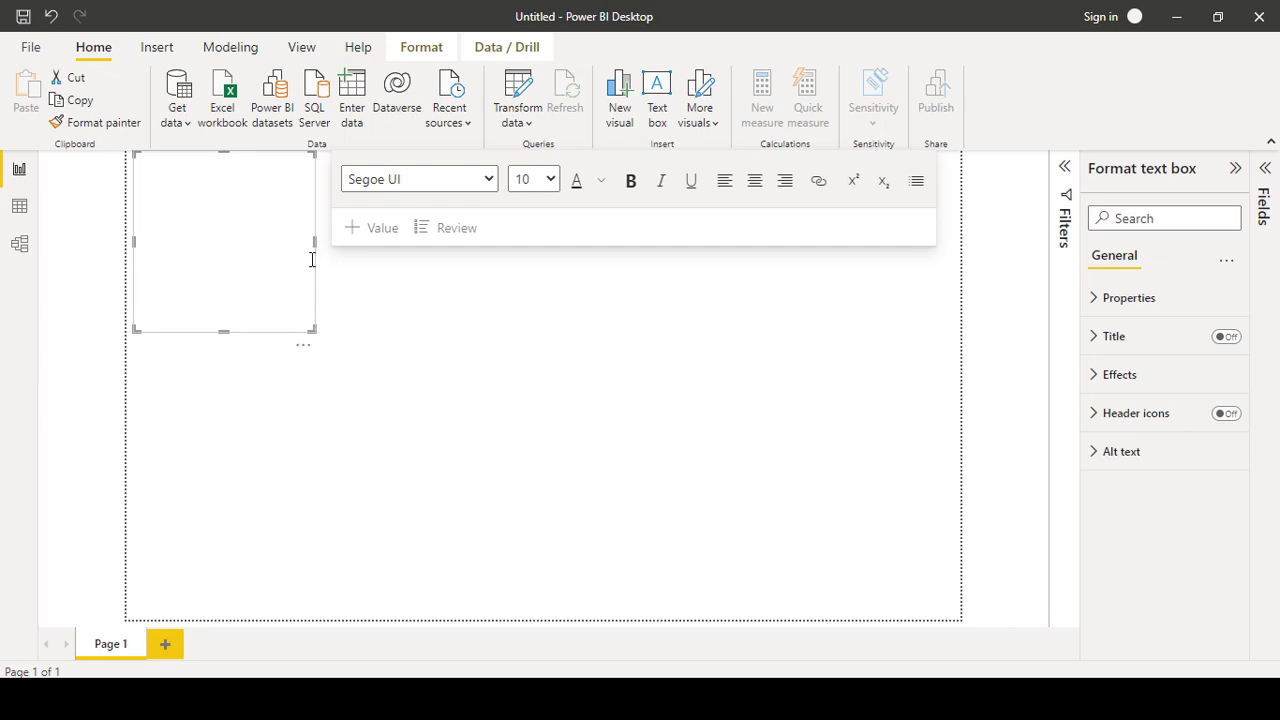
- Stretch the text box into a wide top banner, enter 'Sales Report- FY2021' and select it all
{"action": "left_click_drag", "start_coordinate": [312, 259], "coordinate": [515, 195]}
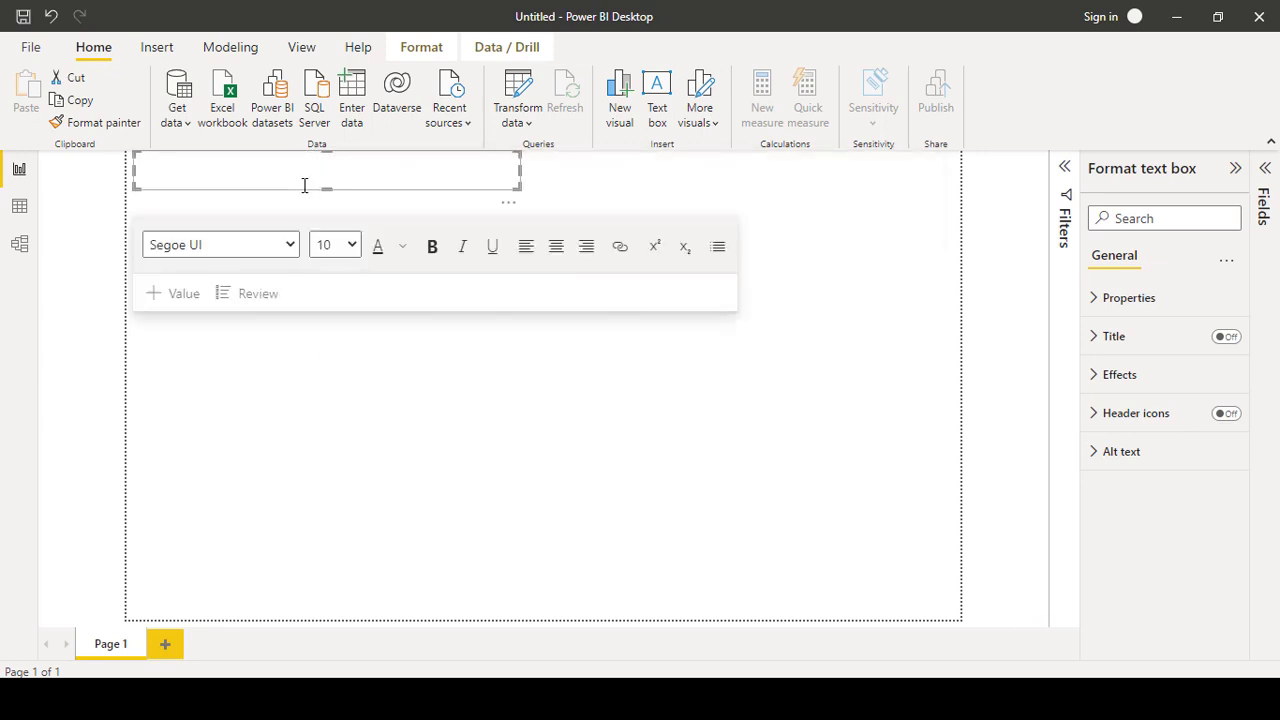
{"action": "left_click", "coordinate": [295, 180]}
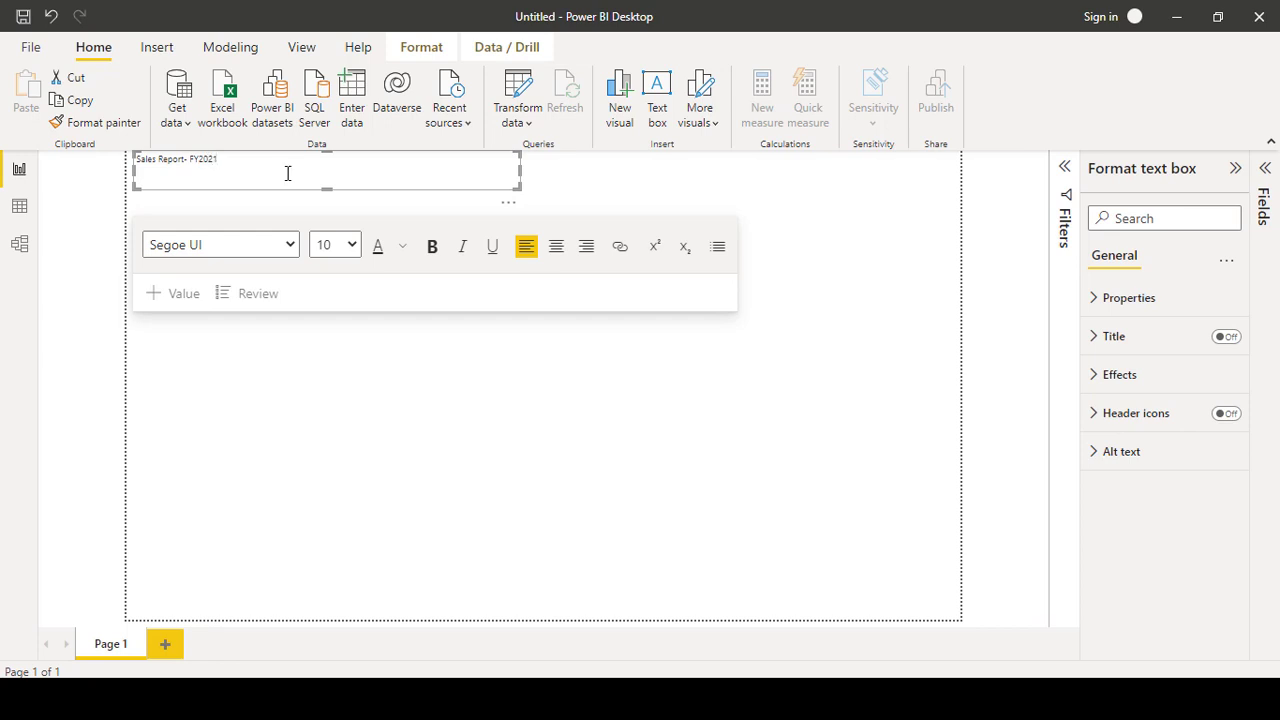
{"action": "key", "text": "ctrl+a"}
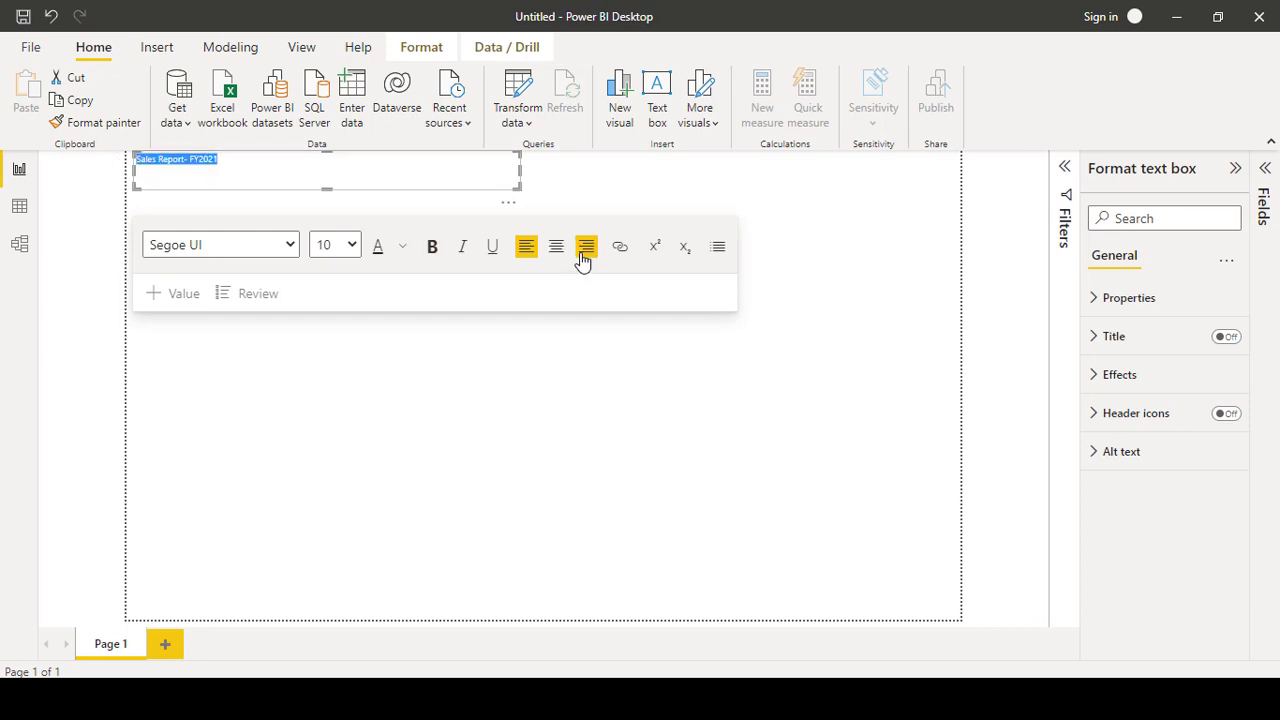
- Make the title text 24-point bold Calibri
{"action": "left_click", "coordinate": [350, 245]}
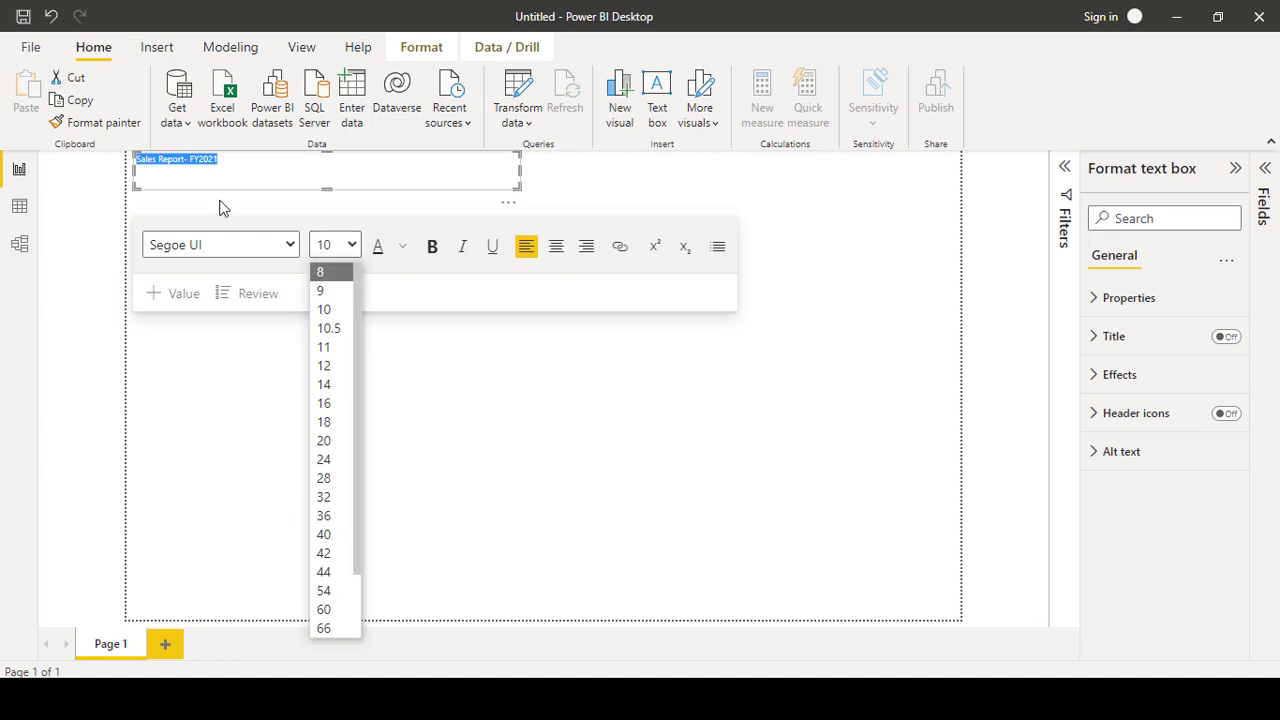
{"action": "left_click", "coordinate": [335, 460]}
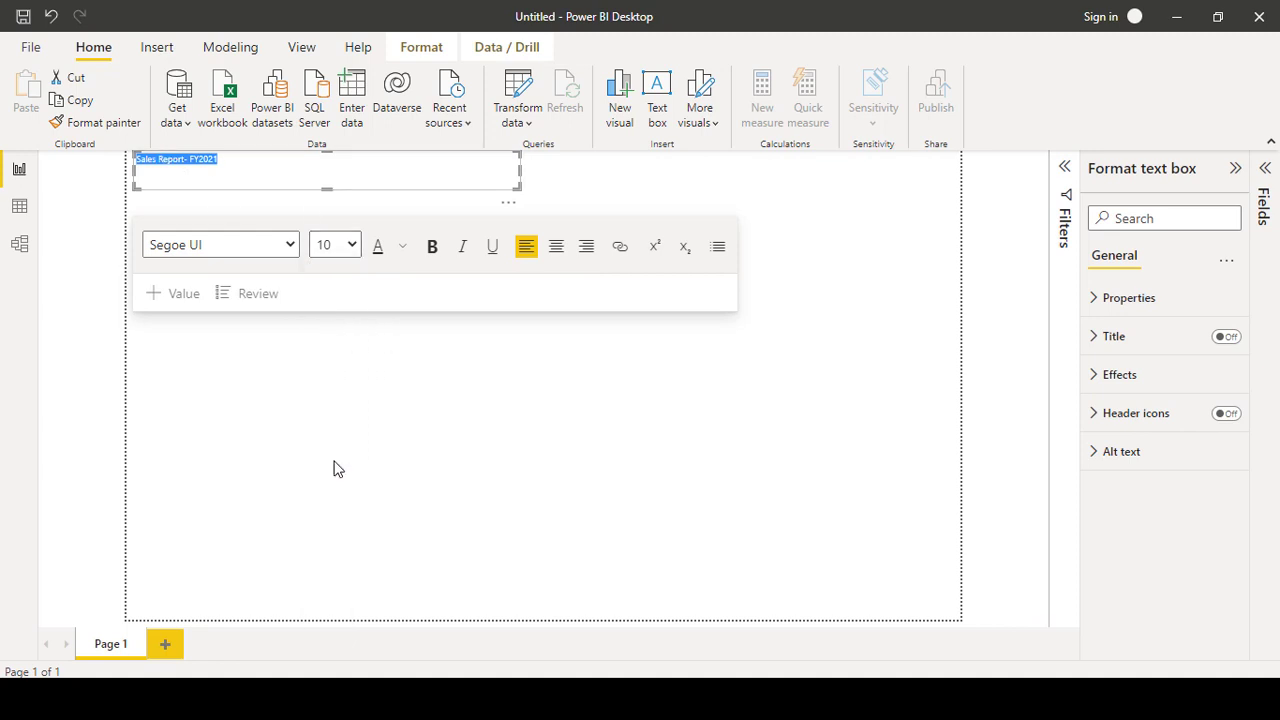
{"action": "left_click", "coordinate": [433, 250]}
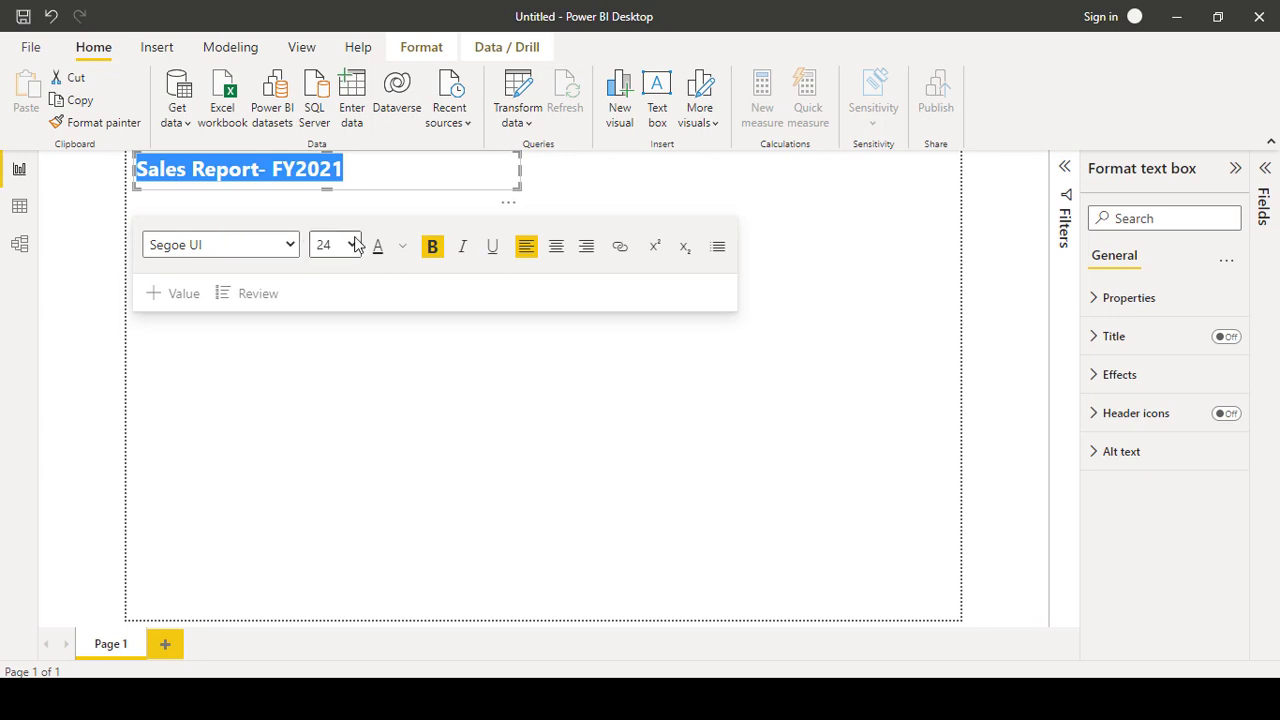
{"action": "left_click", "coordinate": [291, 246]}
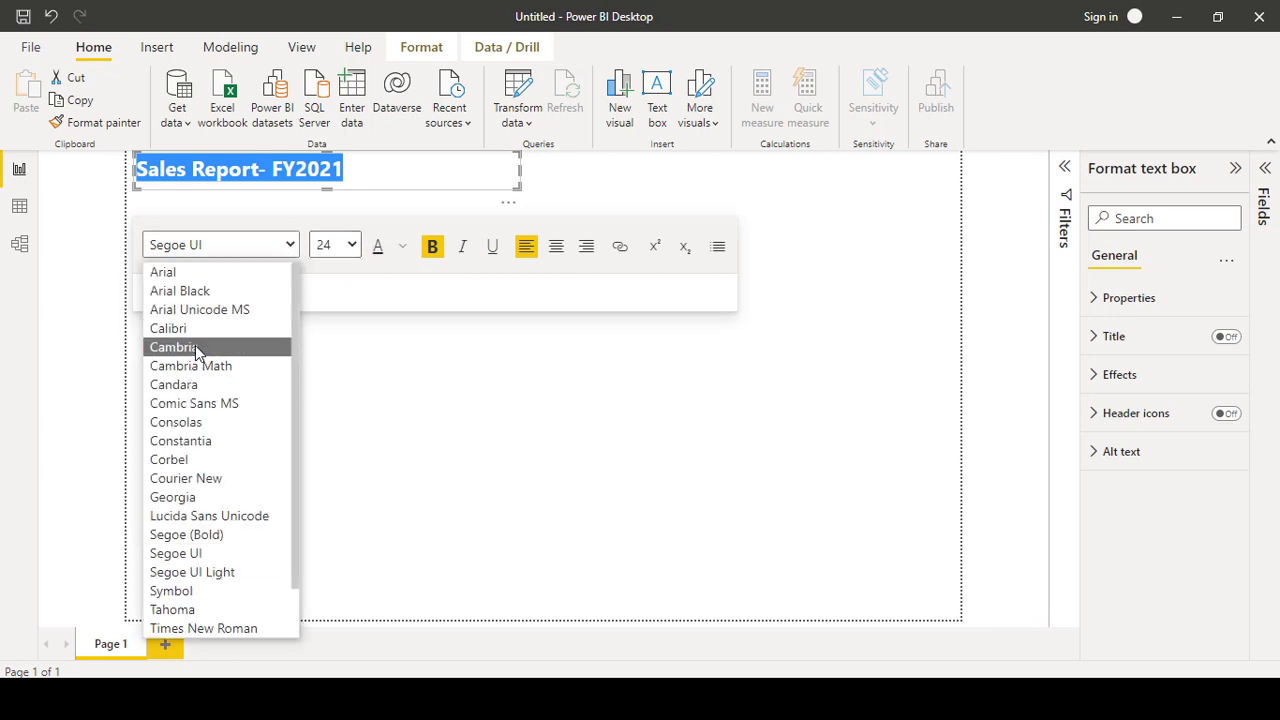
{"action": "left_click", "coordinate": [185, 328]}
- Keep the title at size 24 and make it italic, underlined and centred in its box
{"action": "left_click", "coordinate": [353, 246]}
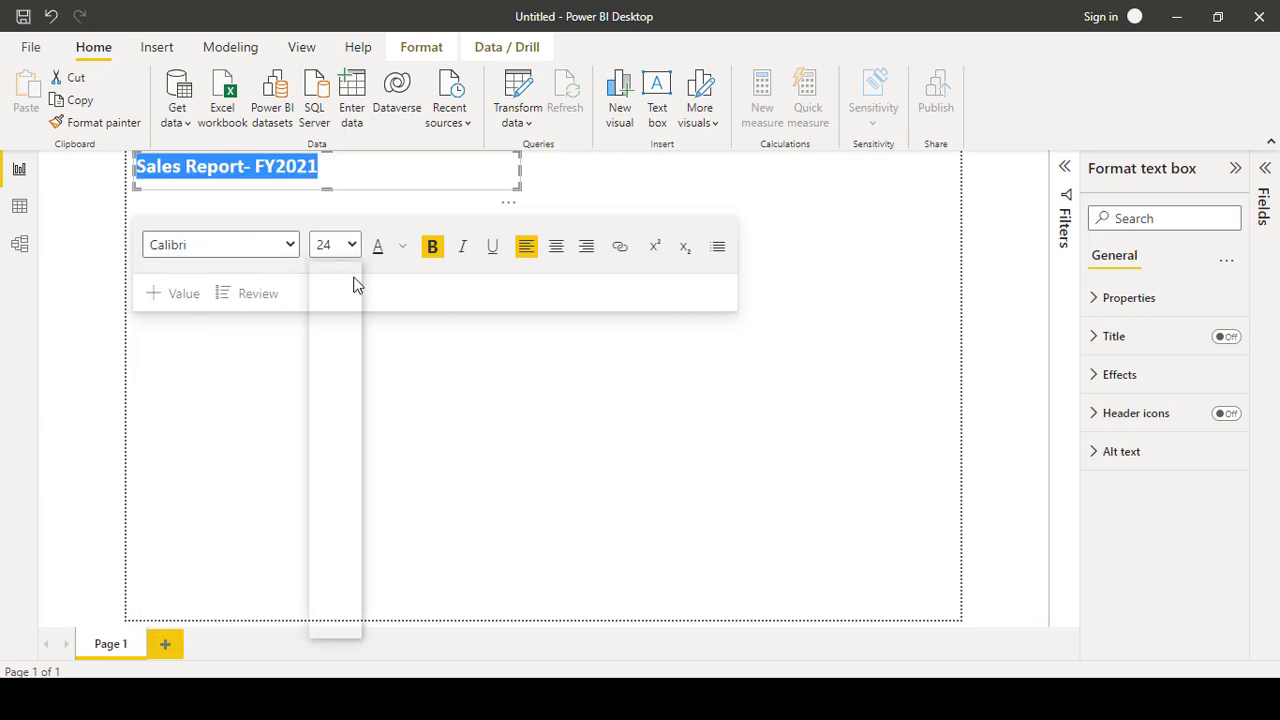
{"action": "left_click", "coordinate": [338, 382]}
{"action": "left_click", "coordinate": [352, 246]}
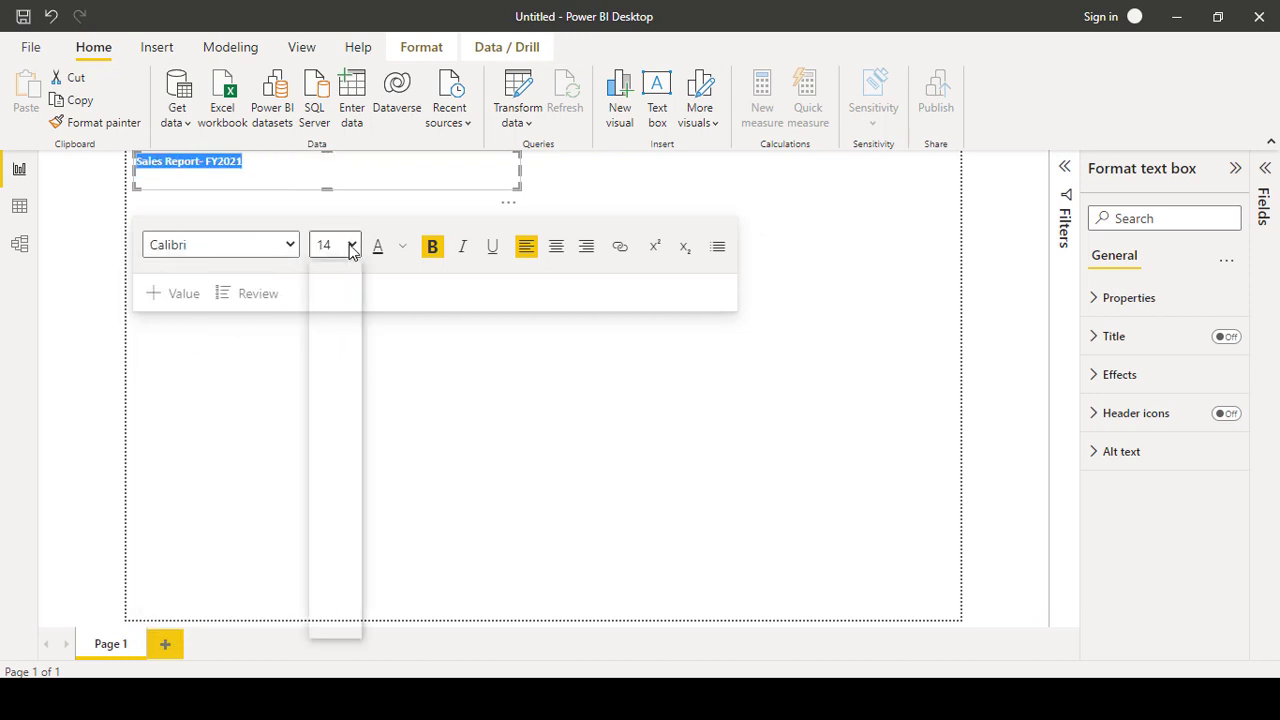
{"action": "left_click", "coordinate": [333, 460]}
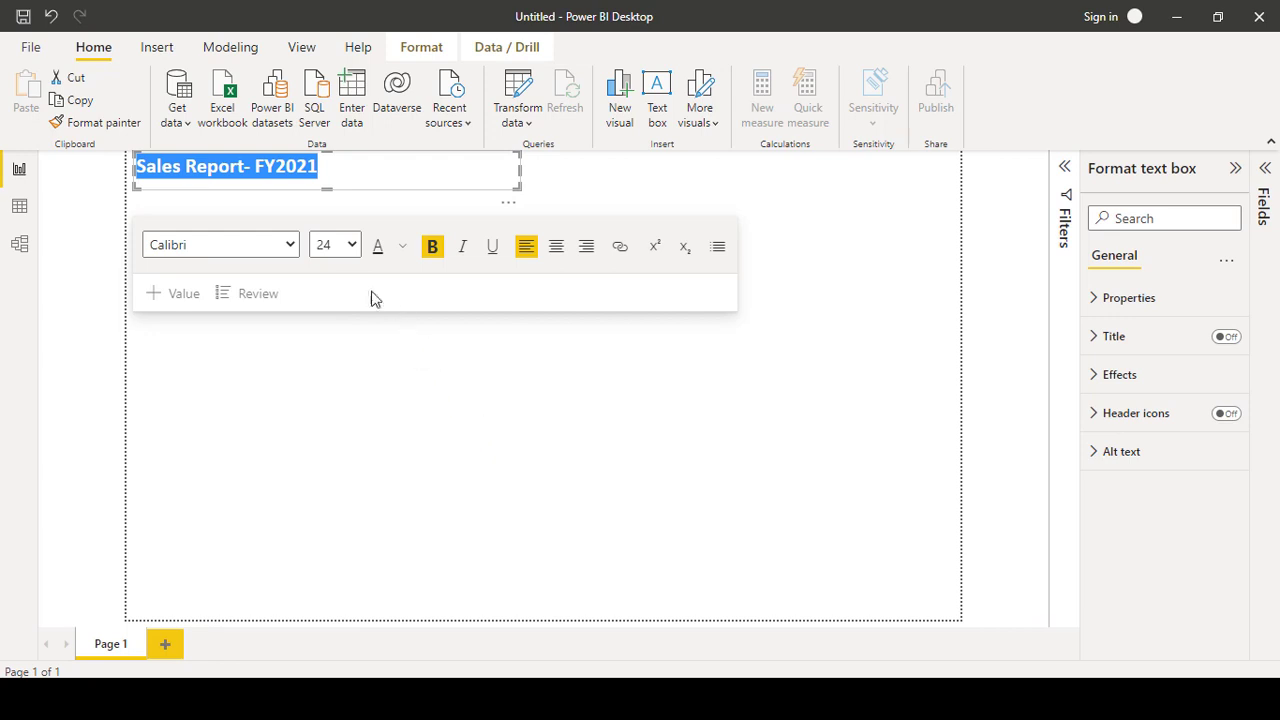
{"action": "left_click", "coordinate": [463, 250]}
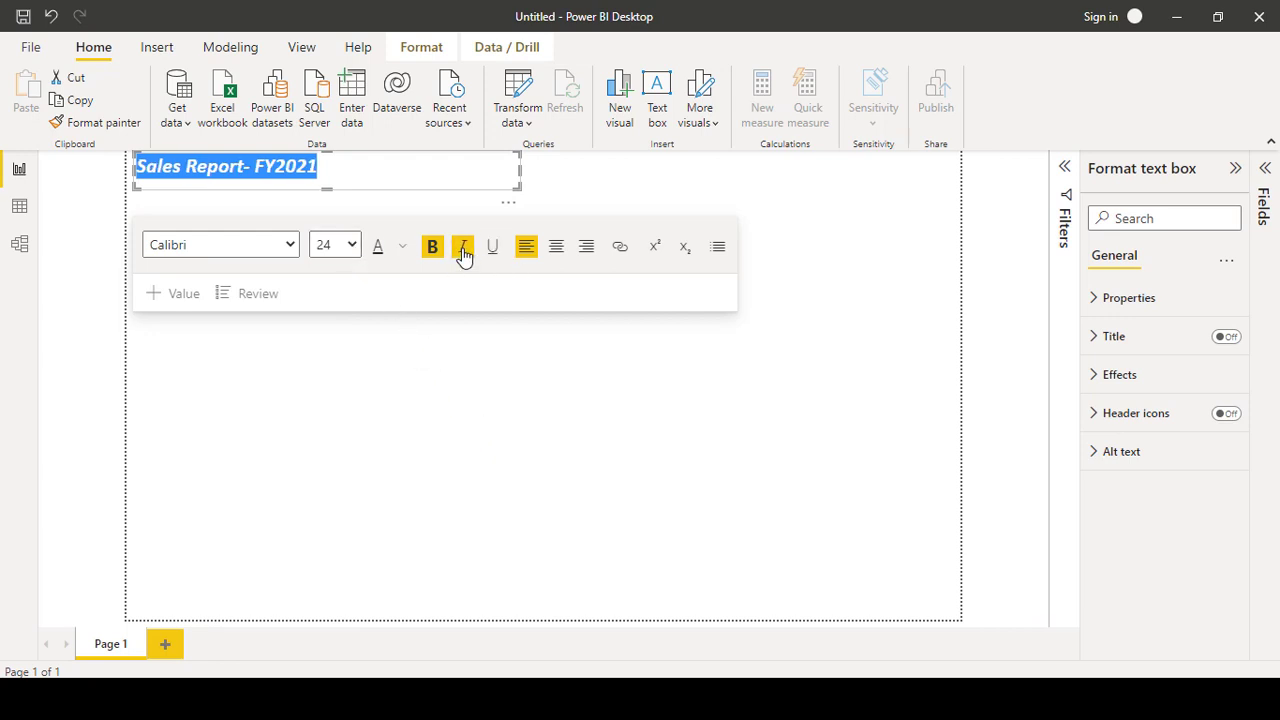
{"action": "left_click", "coordinate": [492, 250]}
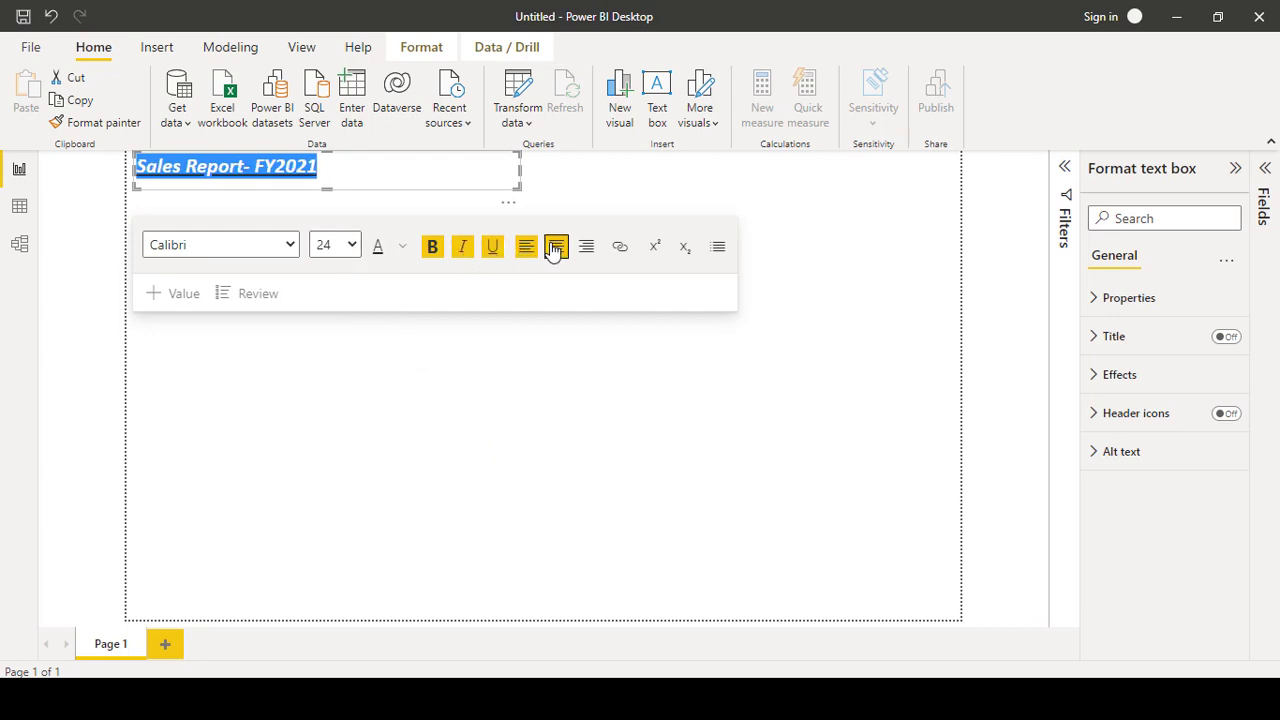
{"action": "left_click", "coordinate": [556, 248]}
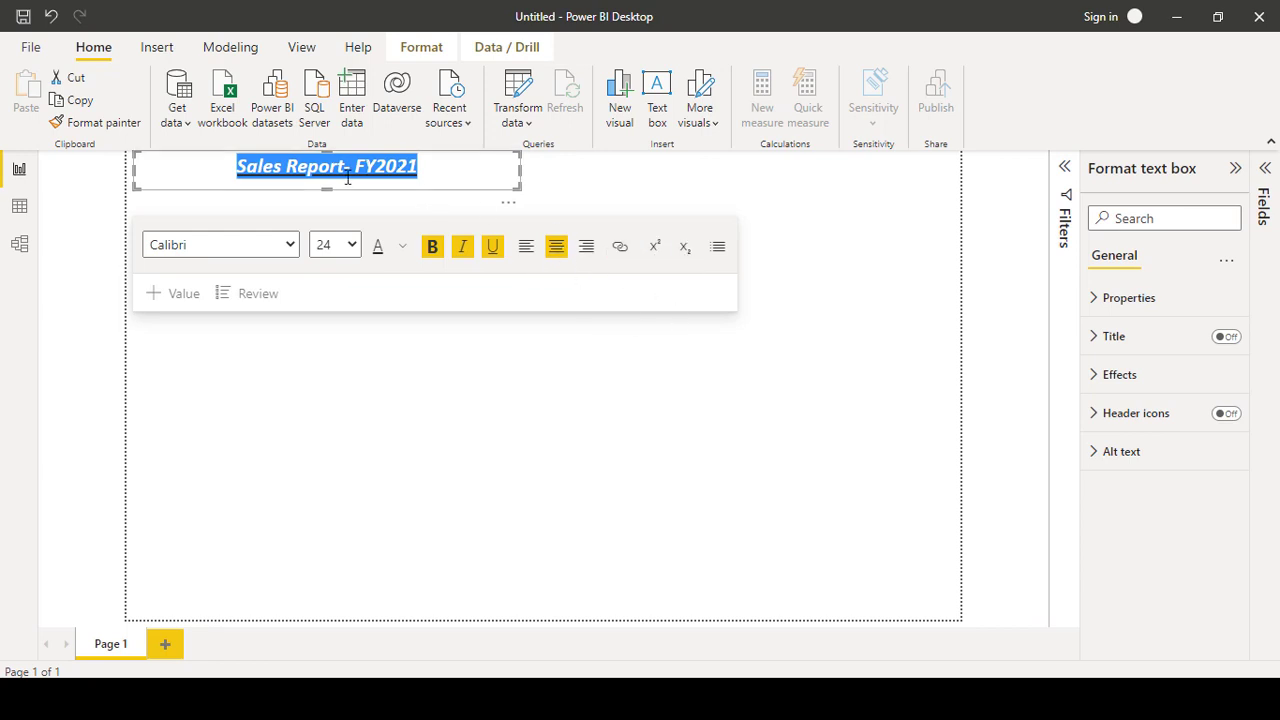
- Abandon adding a link and undo the italic, underline and centring on the title
{"action": "left_click", "coordinate": [620, 246]}
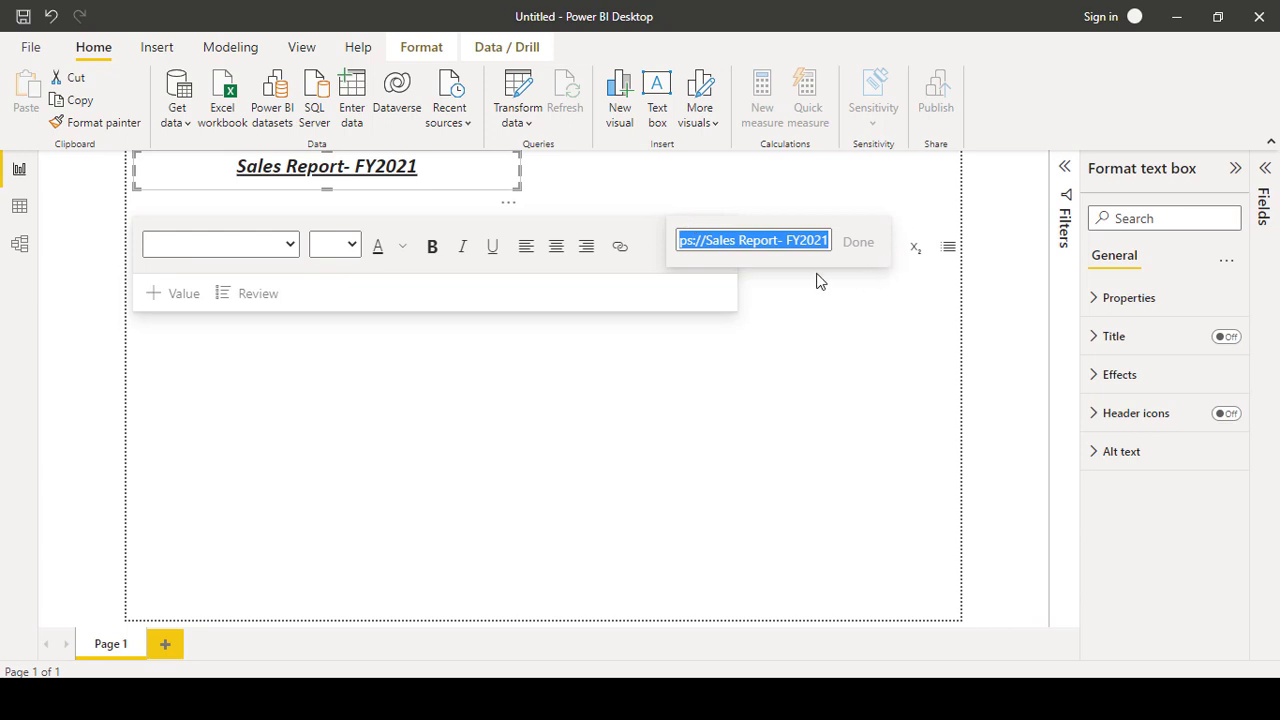
{"action": "key", "text": "Escape"}
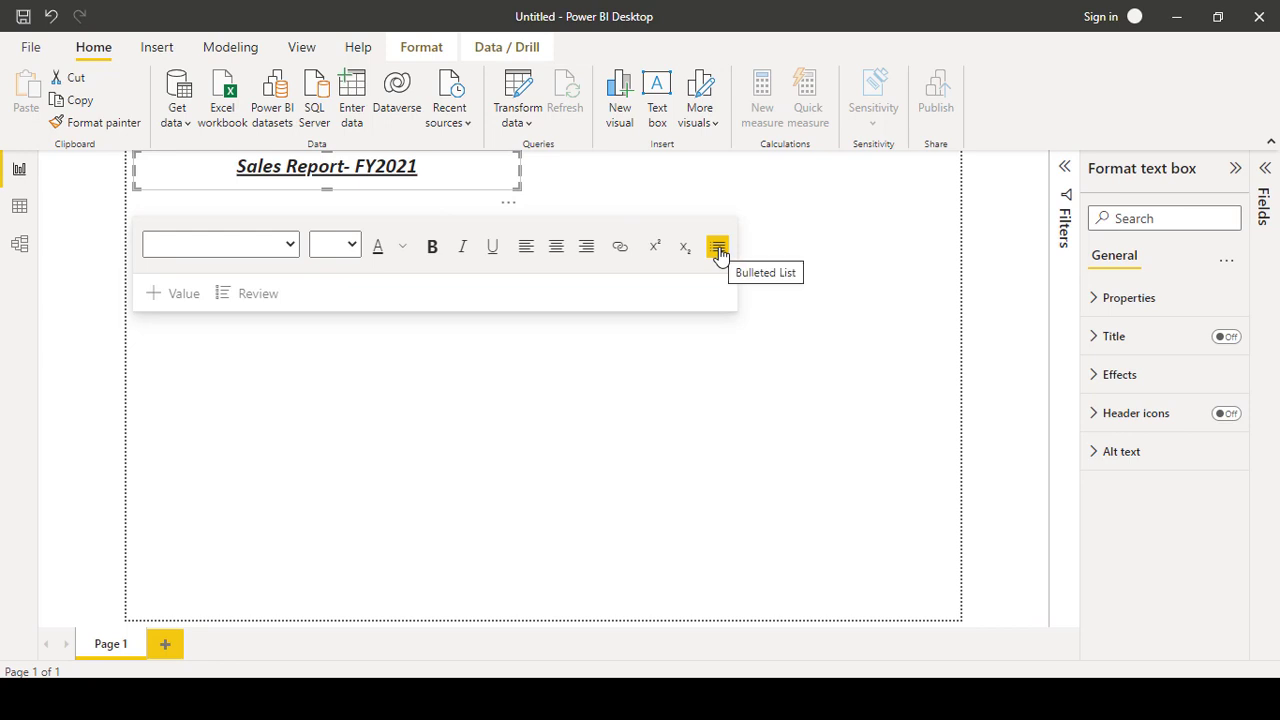
{"action": "key", "text": "ctrl+z"}
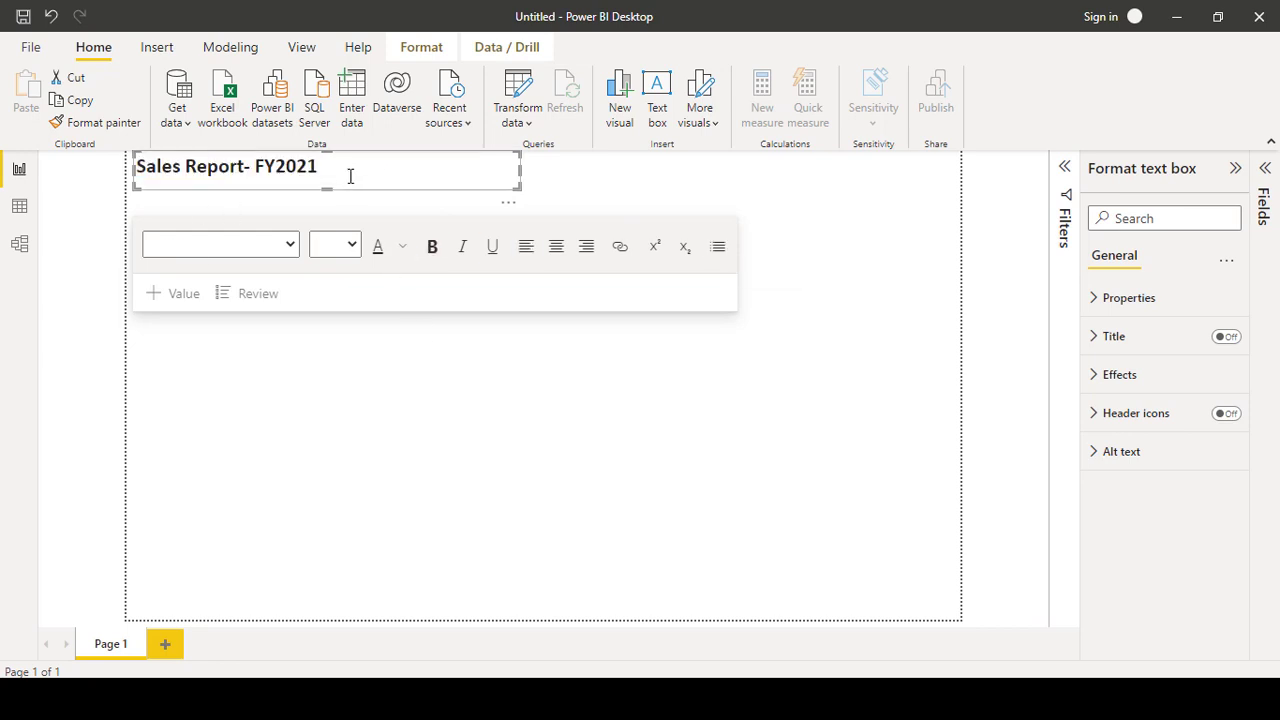
- Colour the whole title text purple
{"action": "left_click", "coordinate": [352, 172]}
{"action": "left_click_drag", "start_coordinate": [360, 169], "coordinate": [113, 170]}
{"action": "left_click", "coordinate": [405, 250]}
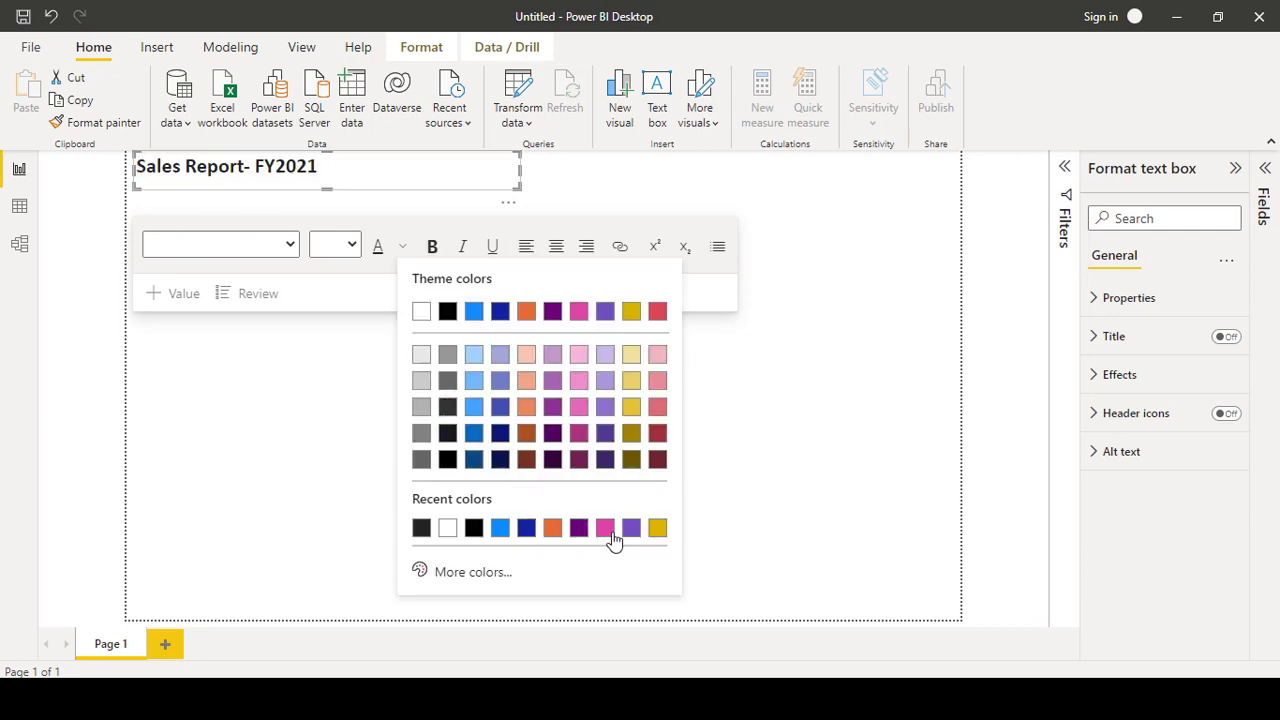
{"action": "left_click", "coordinate": [445, 381]}
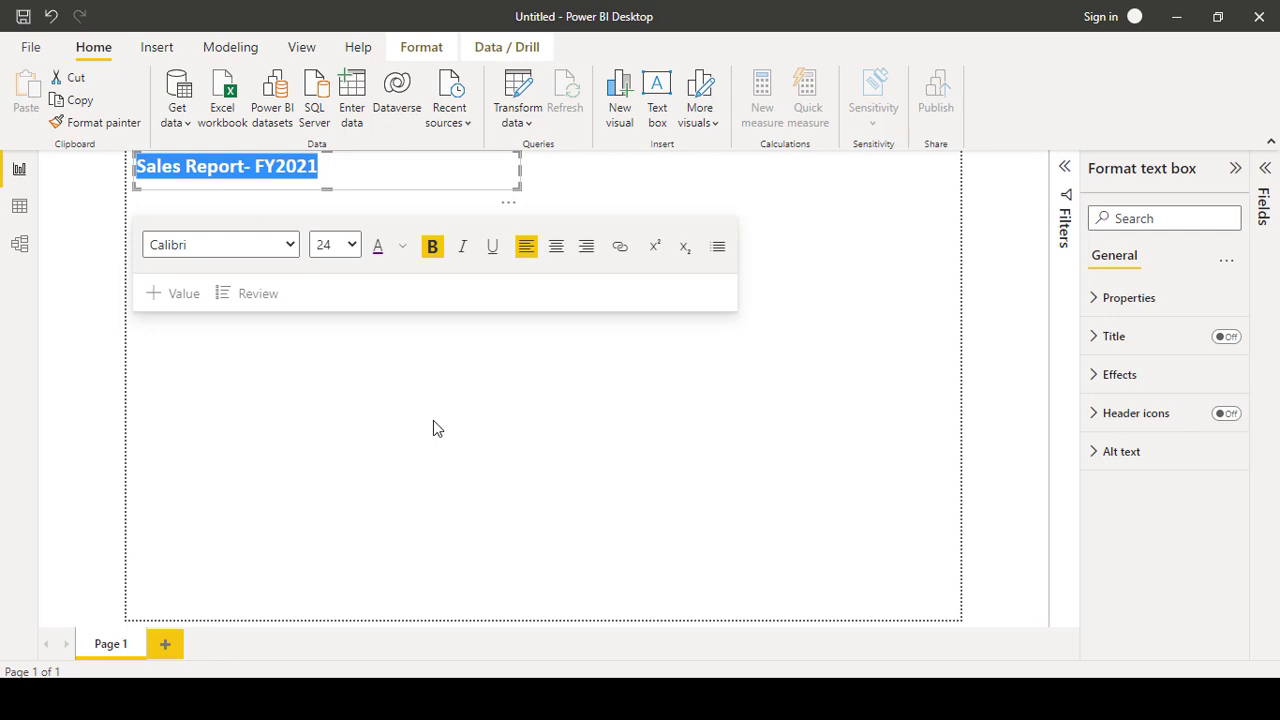
{"action": "left_click", "coordinate": [360, 212]}
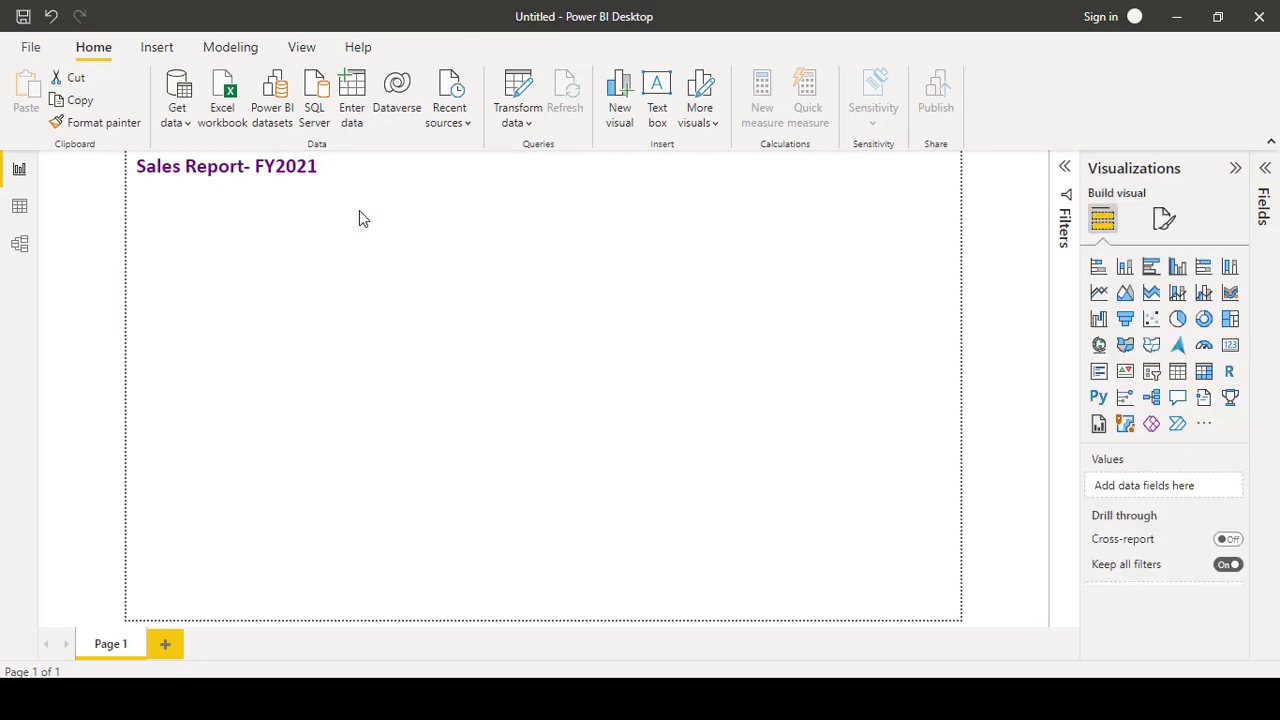
- Add a space before the hyphen so the title reads 'Sales Report - FY2021'
{"action": "left_click", "coordinate": [322, 166]}
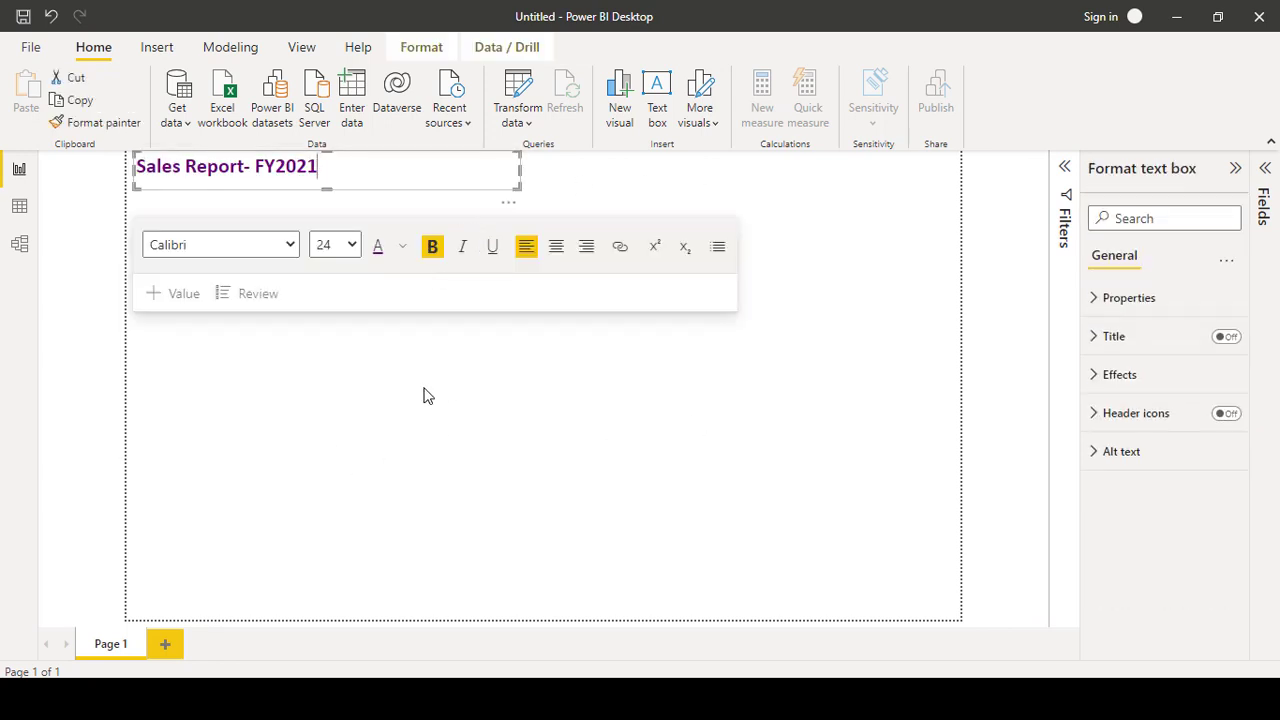
{"action": "left_click", "coordinate": [392, 183]}
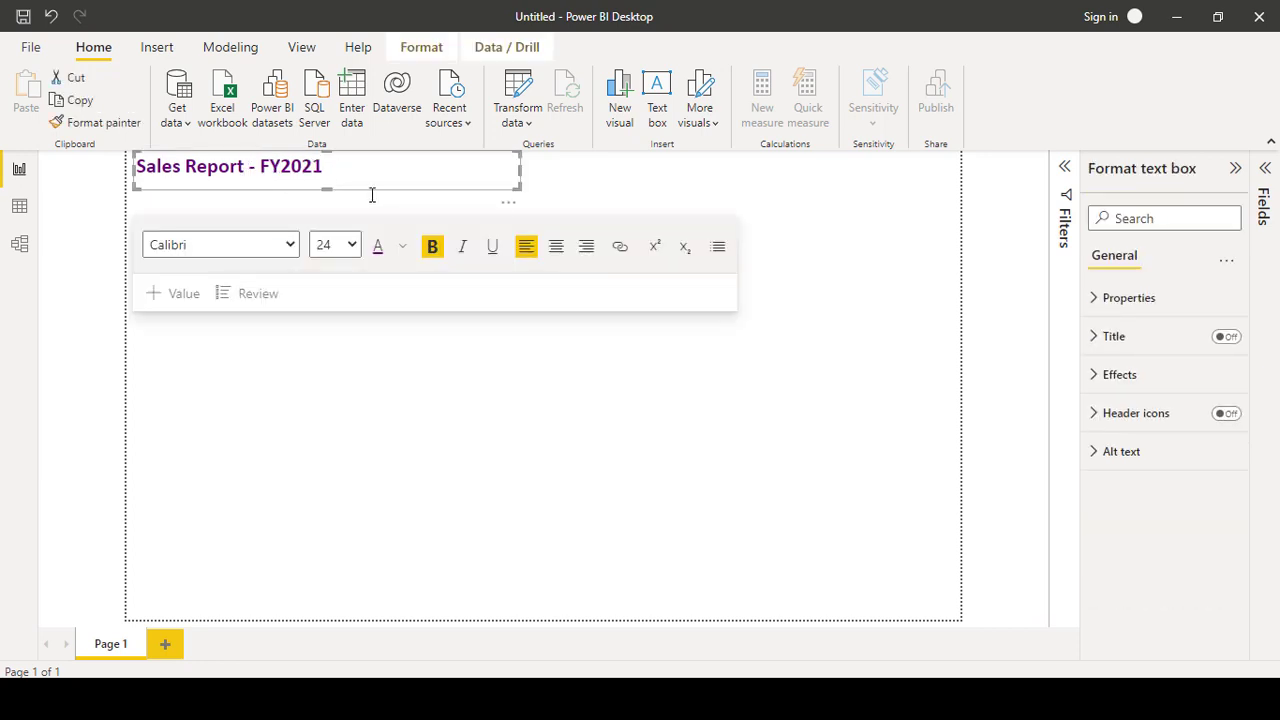
{"action": "left_click", "coordinate": [346, 350]}
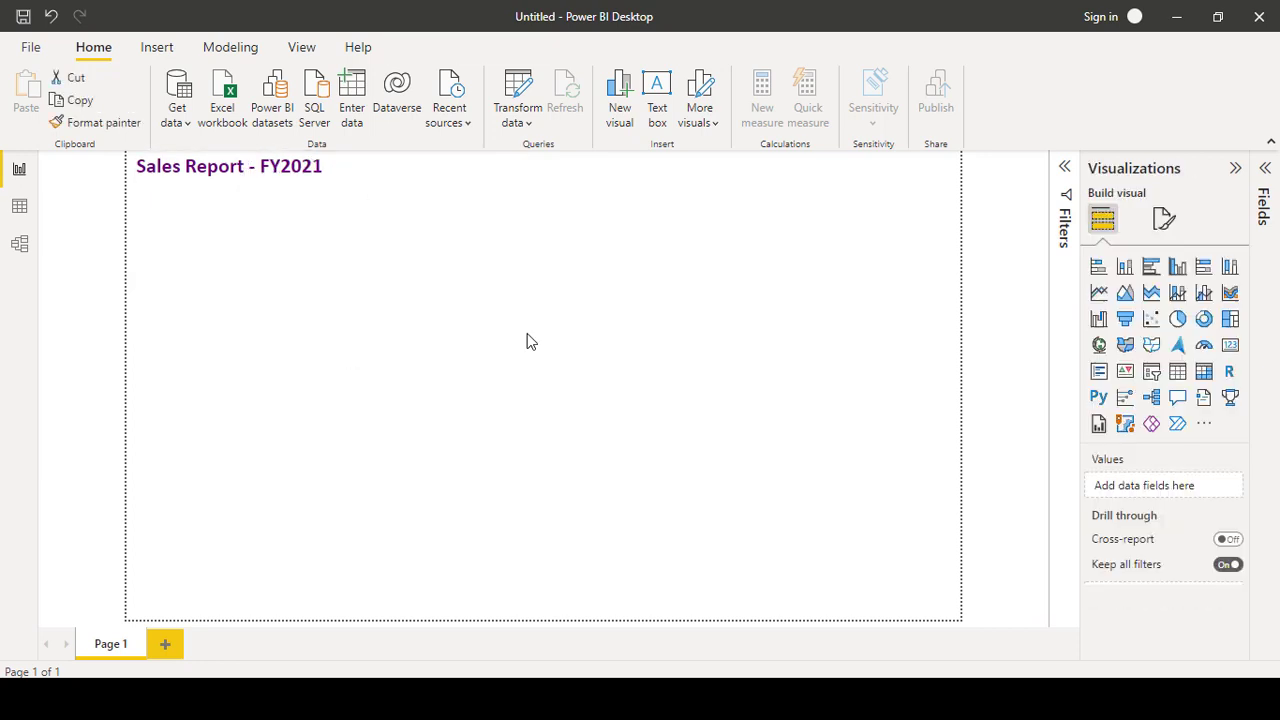
- Show the More visuals options for importing from AppSource or a file
{"action": "left_click", "coordinate": [711, 128]}
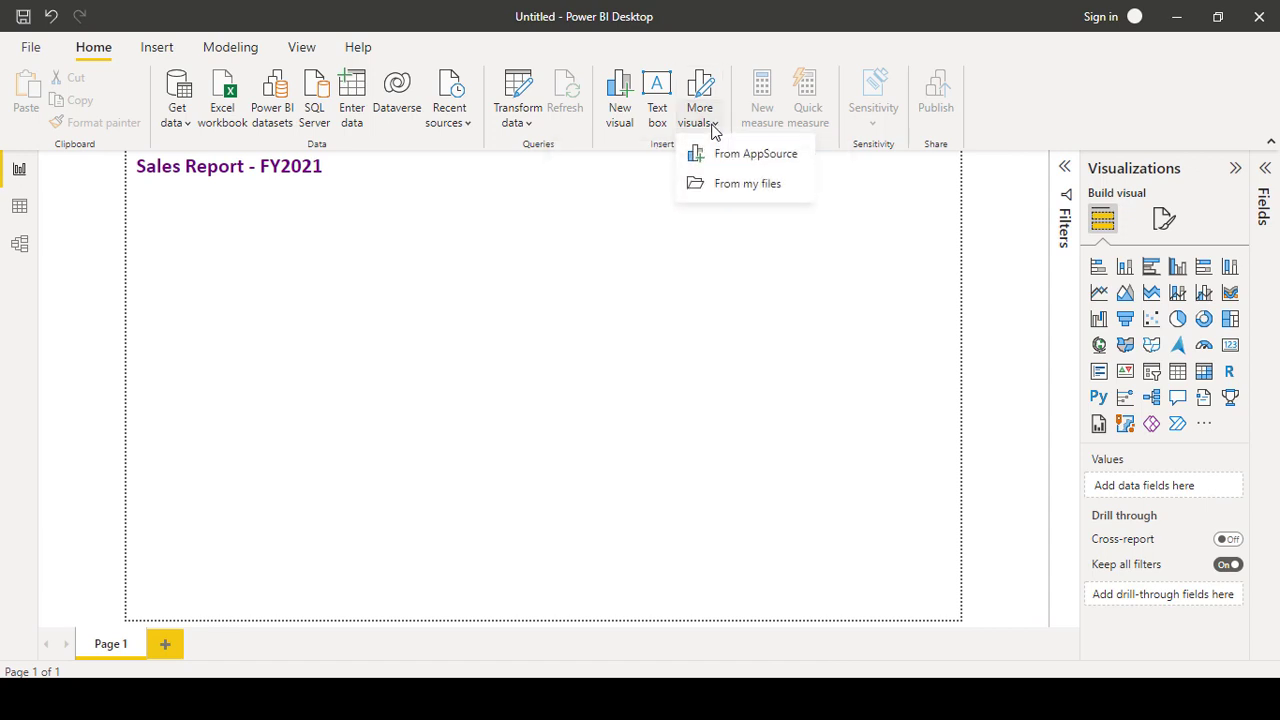